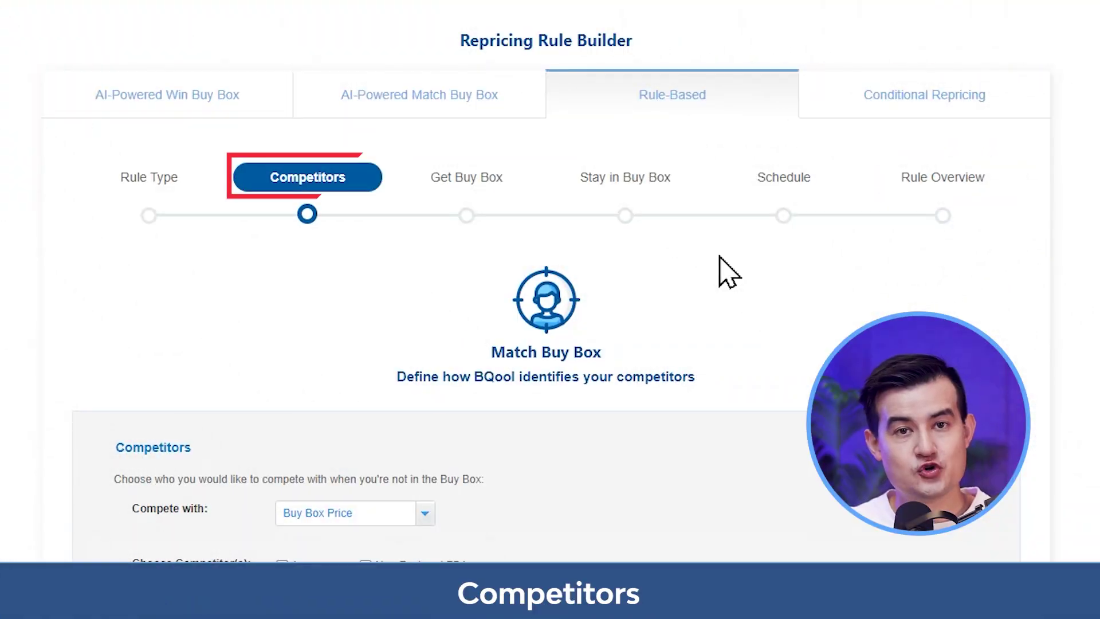
Set the rule to compete with the Buy Box Price when not in the Buy Box
scroll(720, 259, "down", 5)
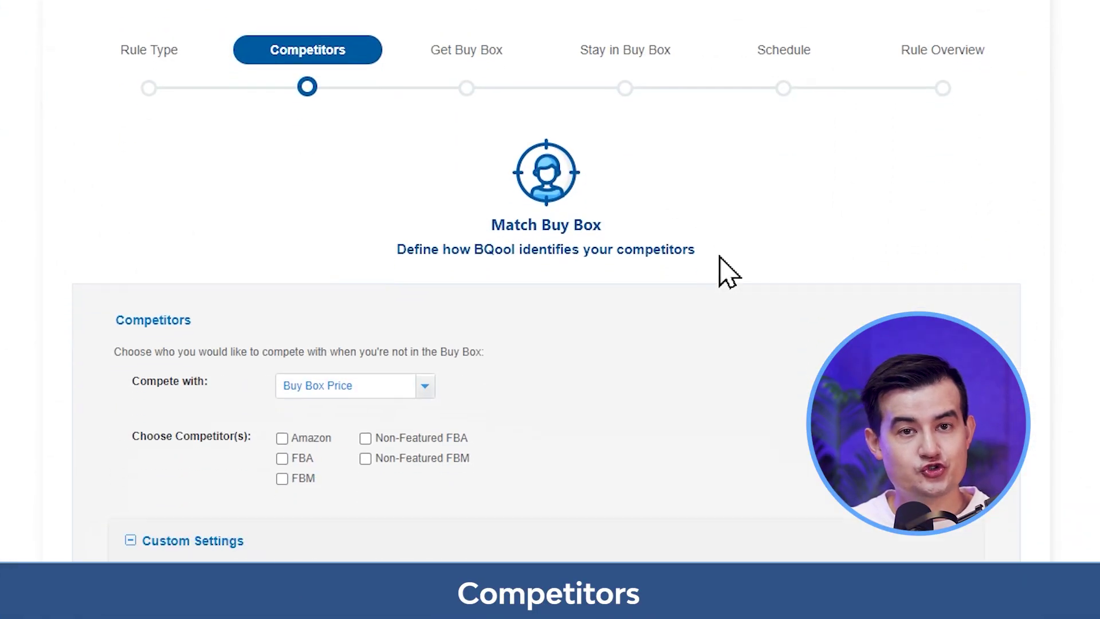
left_click(598, 177)
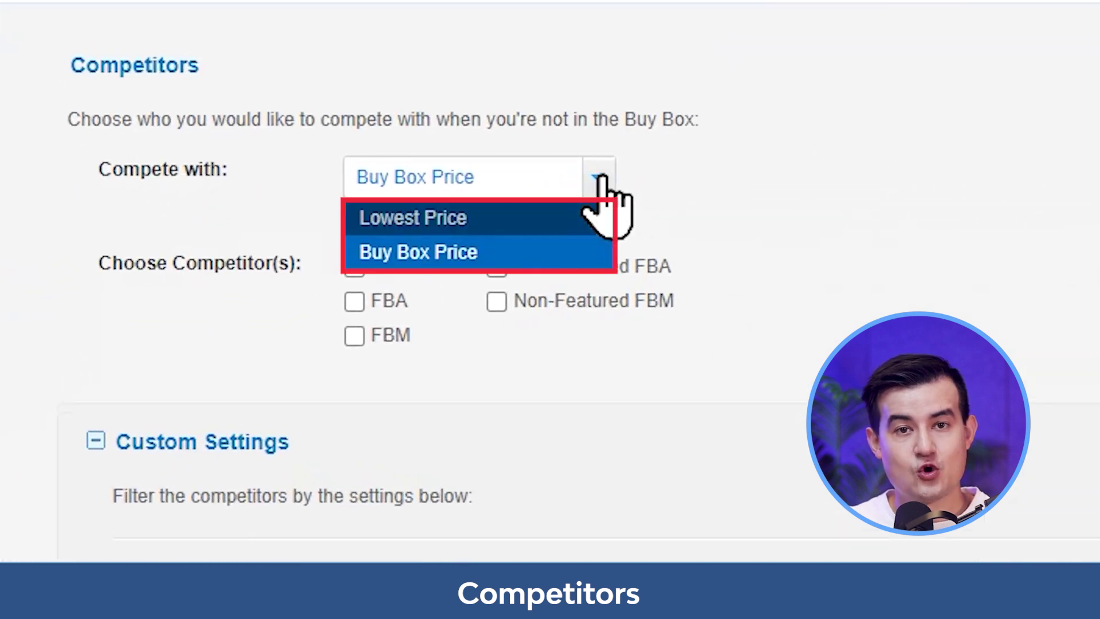
left_click(418, 247)
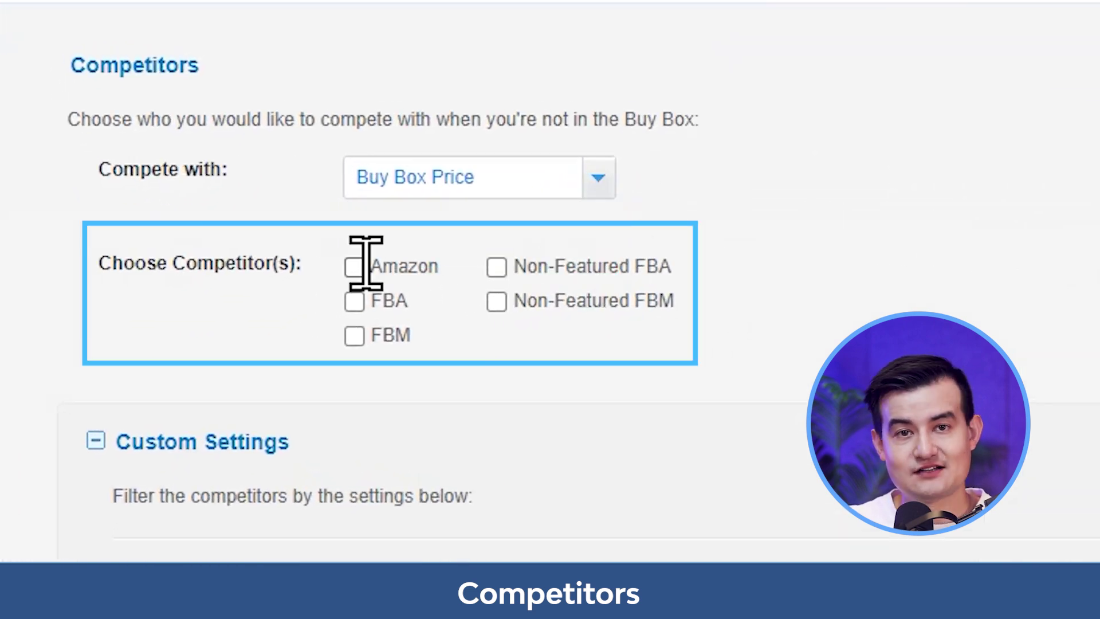
Include Amazon, FBA, FBM, Non-Featured FBA and Non-Featured FBM as competitors for the rule
left_click(354, 267)
left_click(354, 301)
left_click(354, 335)
left_click(496, 267)
left_click(496, 301)
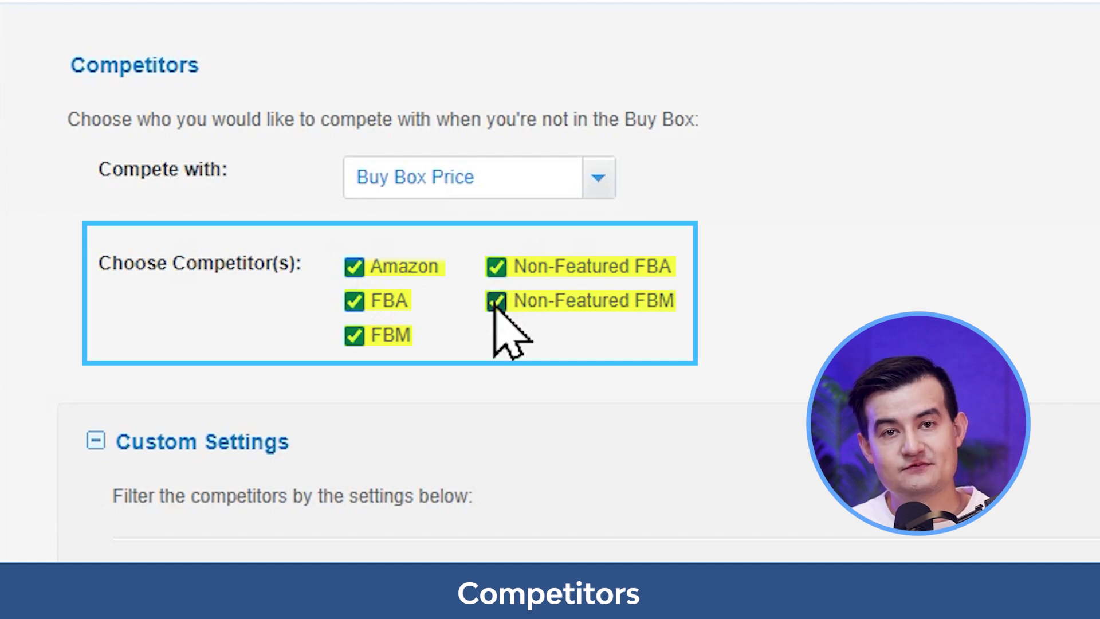
Review the FBA and FBM choices for own and competitors' SFP offers in Custom Settings, leaving both as FBA
scroll(493, 305, "down", 5)
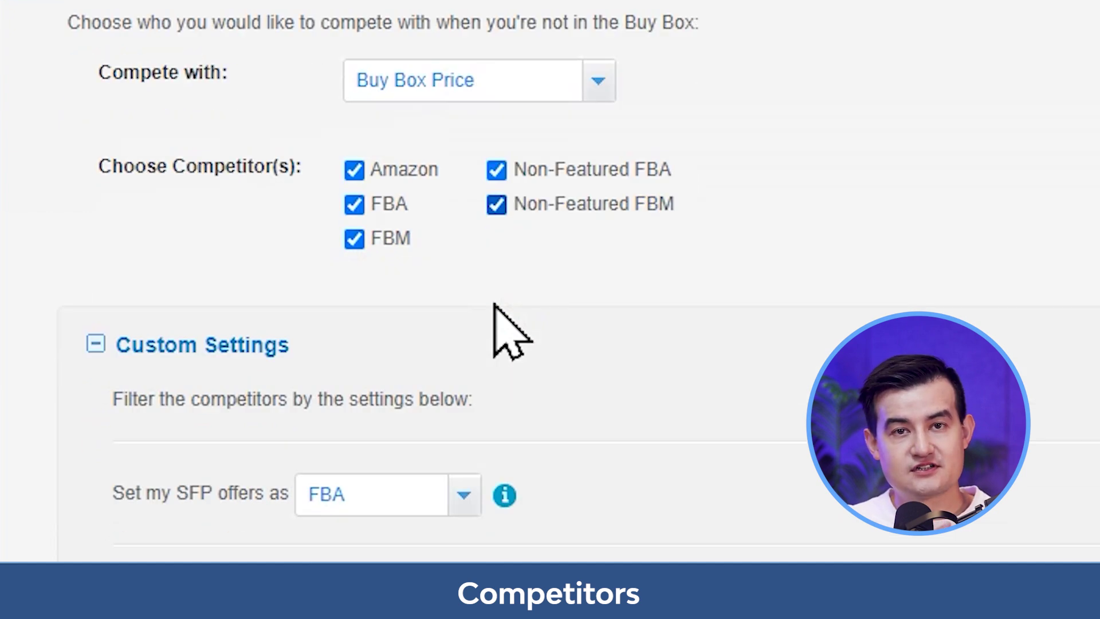
left_click(464, 293)
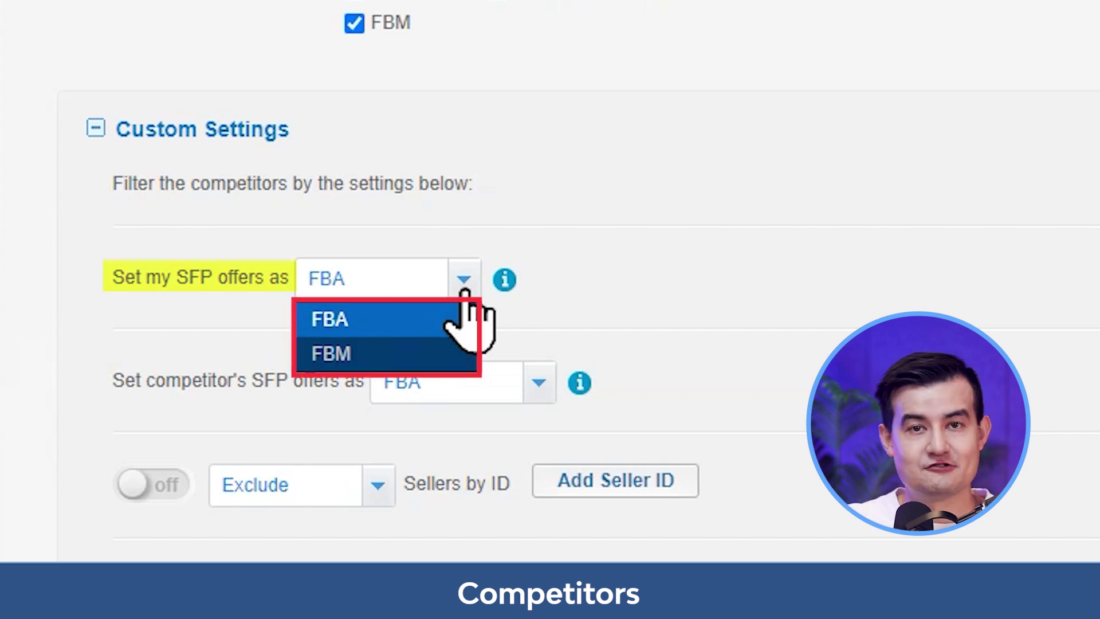
left_click(466, 317)
left_click(538, 383)
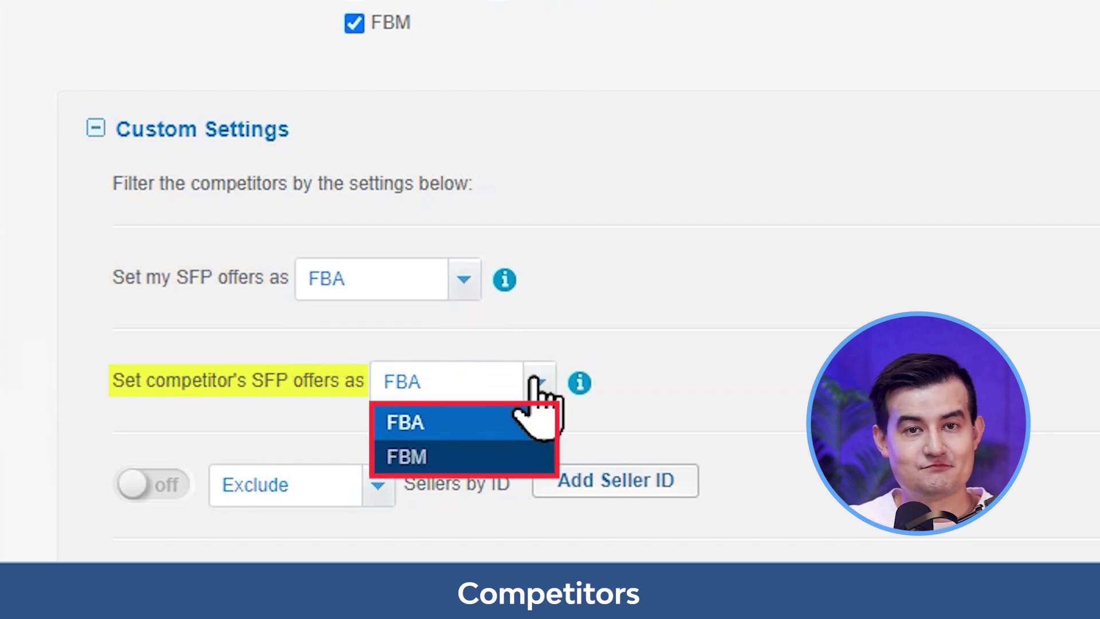
left_click(535, 381)
Review the Exclude and Include Only choices for sellers by ID, with free shipping and with expedited shipping, leaving each on Exclude
scroll(515, 320, "down", 6)
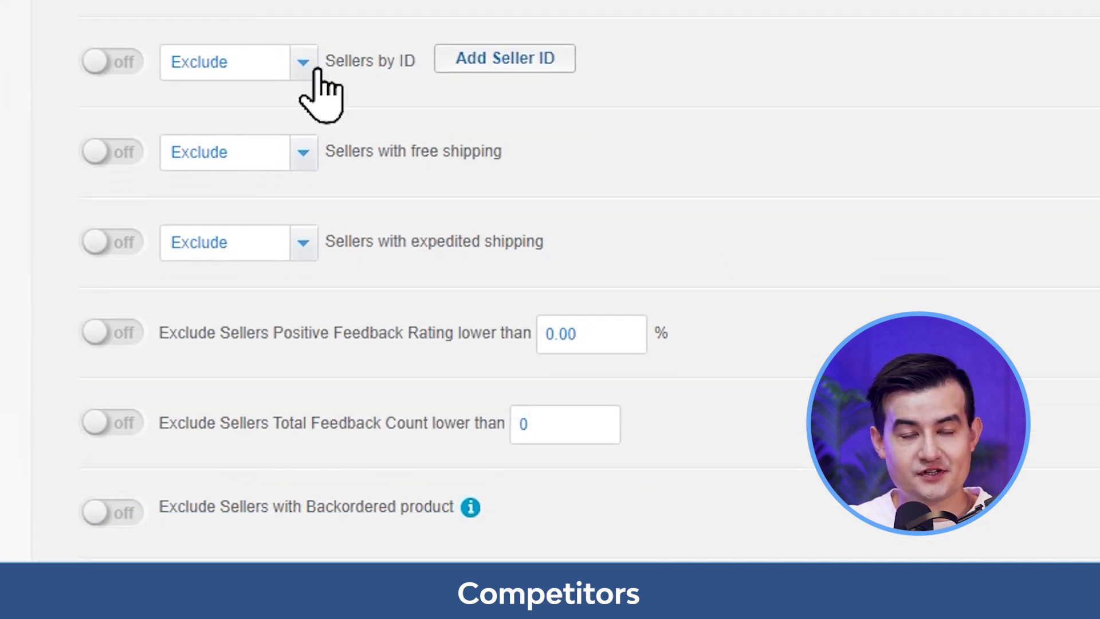
left_click(314, 68)
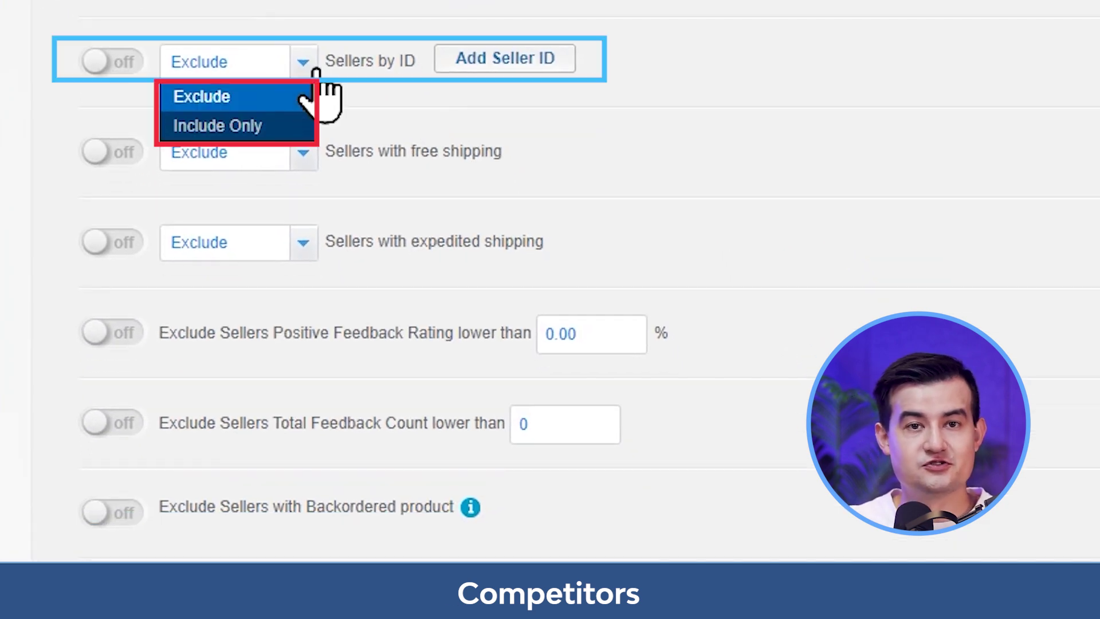
left_click(309, 97)
left_click(303, 152)
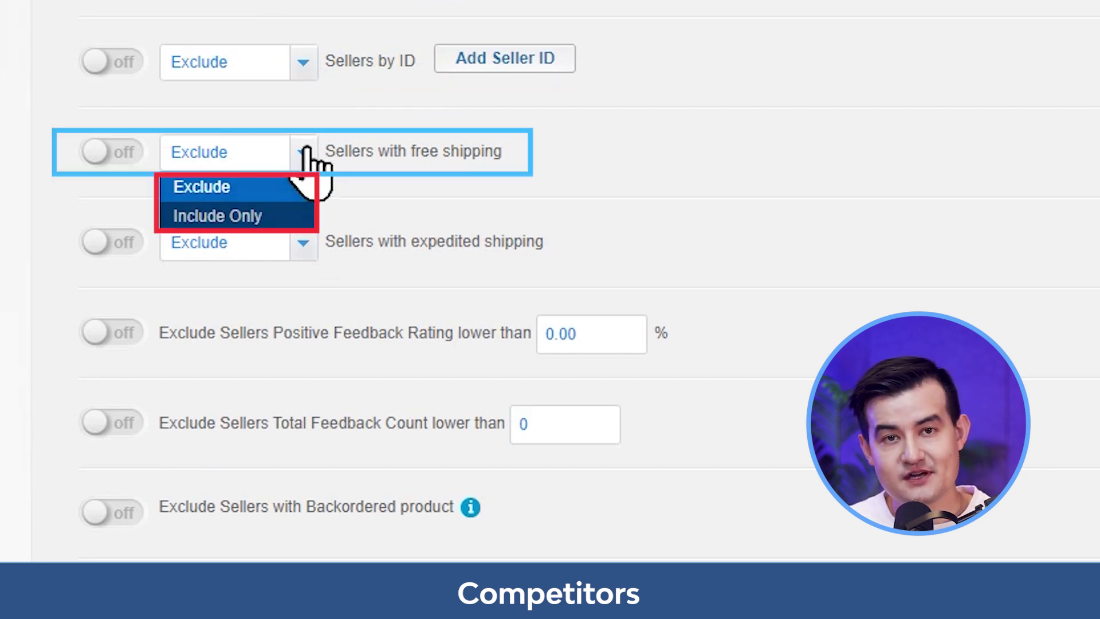
left_click(312, 182)
left_click(300, 245)
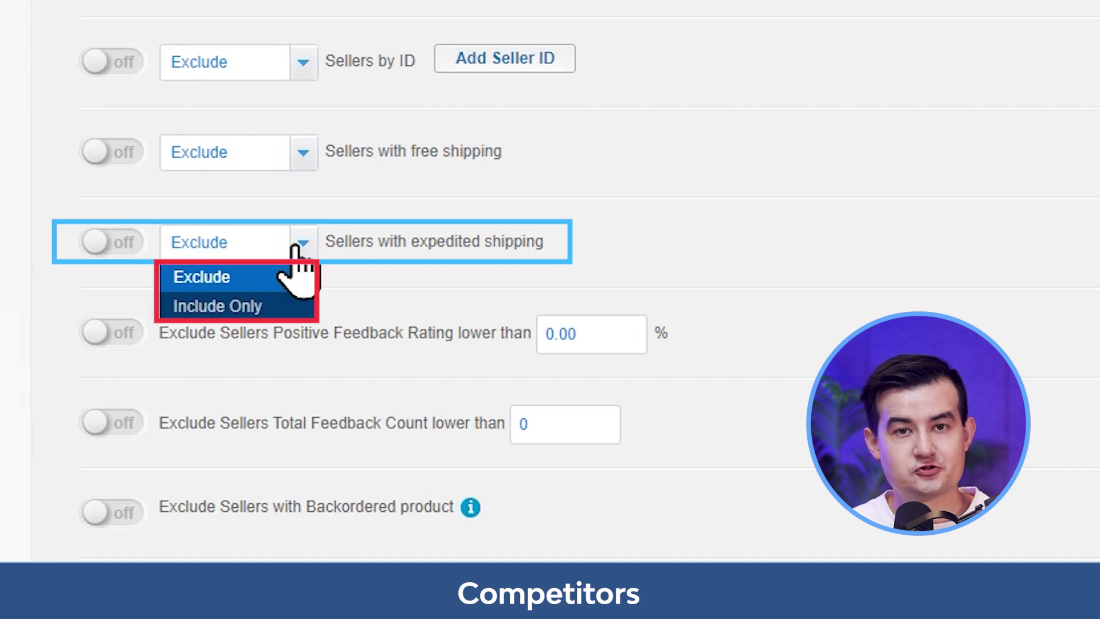
left_click(299, 245)
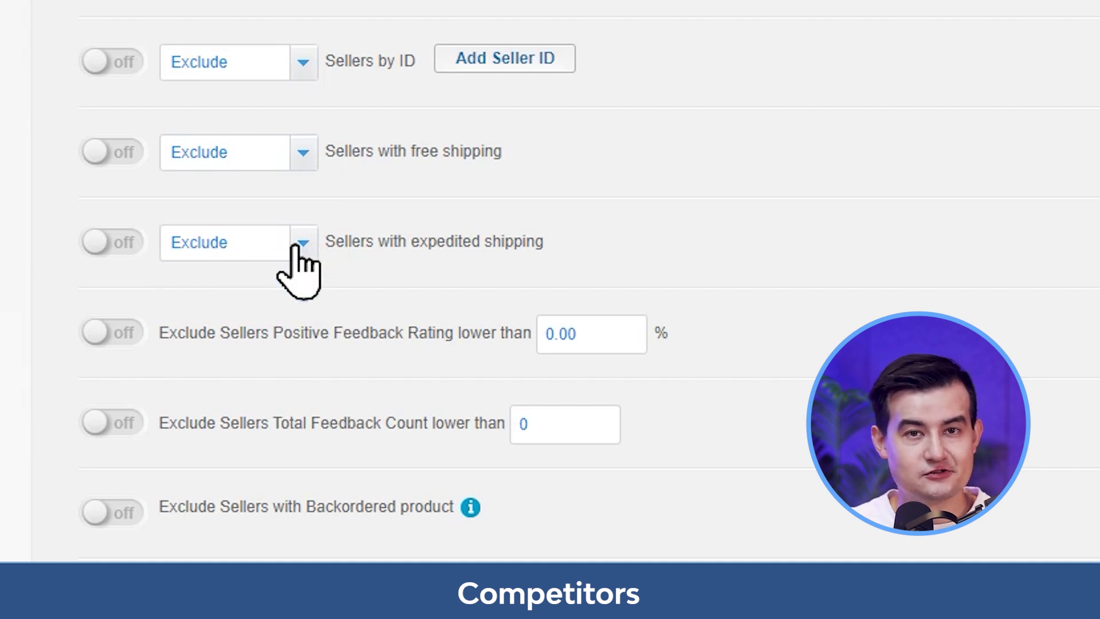
Examine the available handling-time limits for excluding sellers in the custom competitor filters
scroll(297, 250, "down", 5)
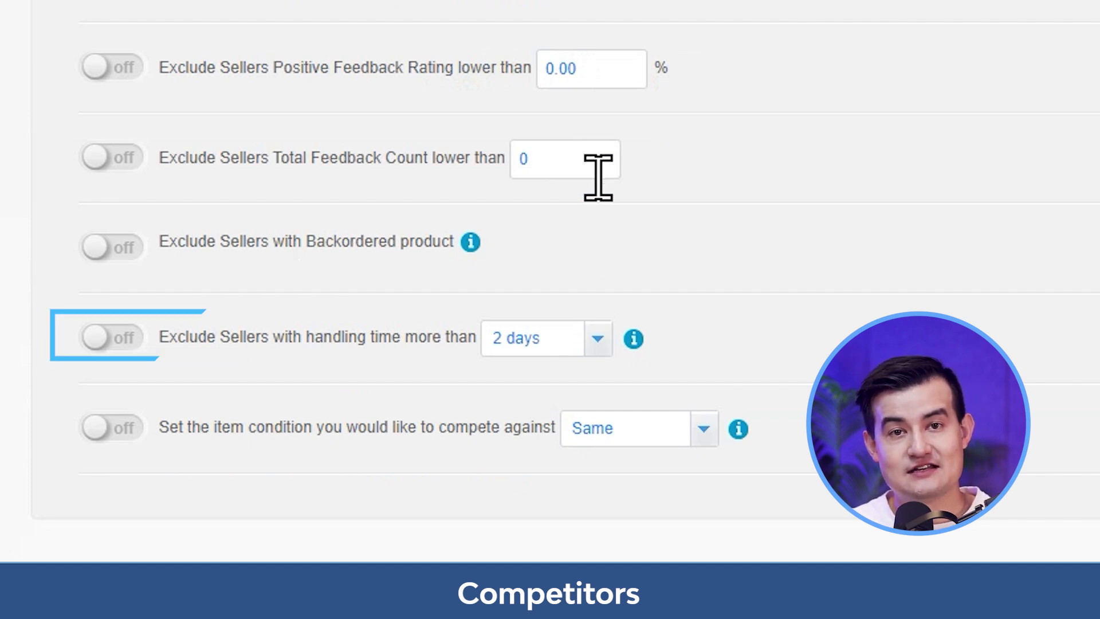
left_click(598, 338)
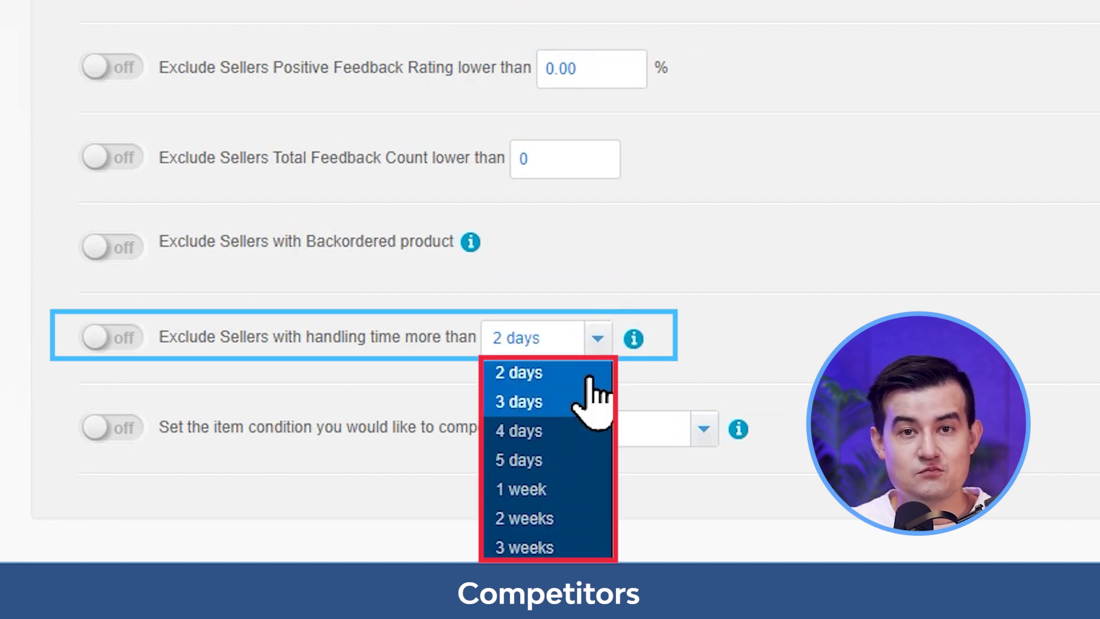
left_click(706, 293)
left_click(706, 293)
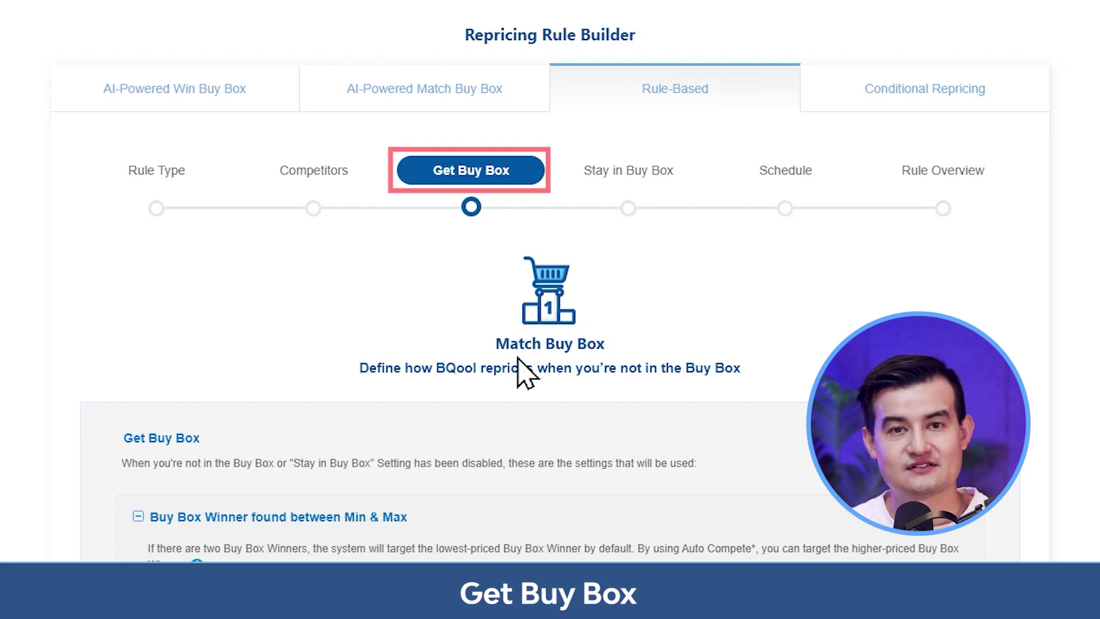
Review the Get Buy Box pricing options for a Buy Box Winner above, below or equal to the Min Price
scroll(519, 364, "down", 5)
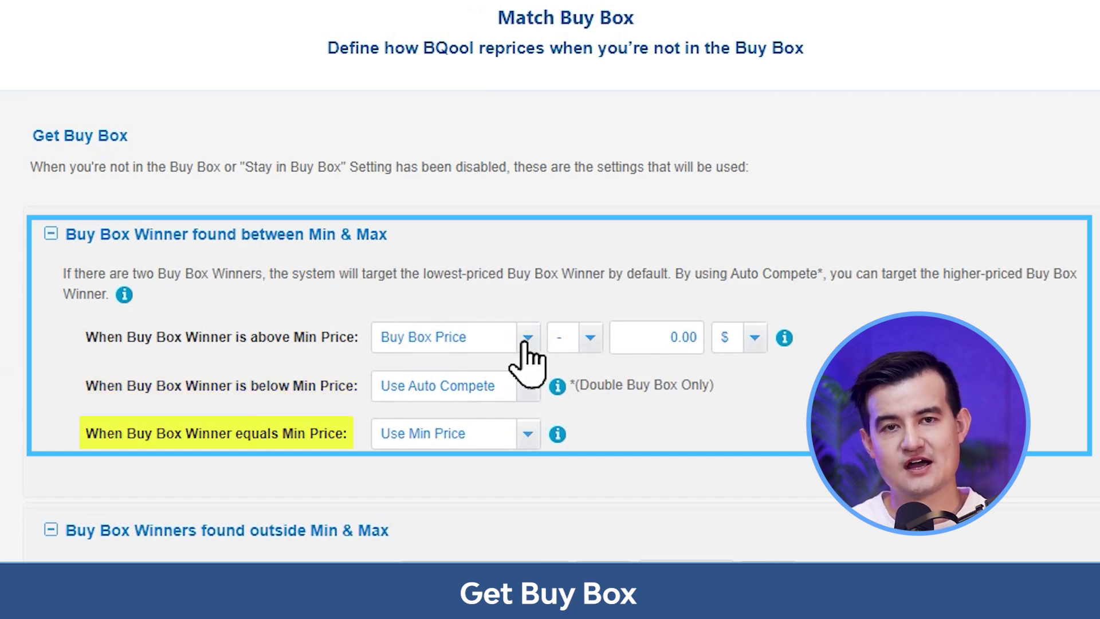
left_click(526, 339)
left_click(590, 338)
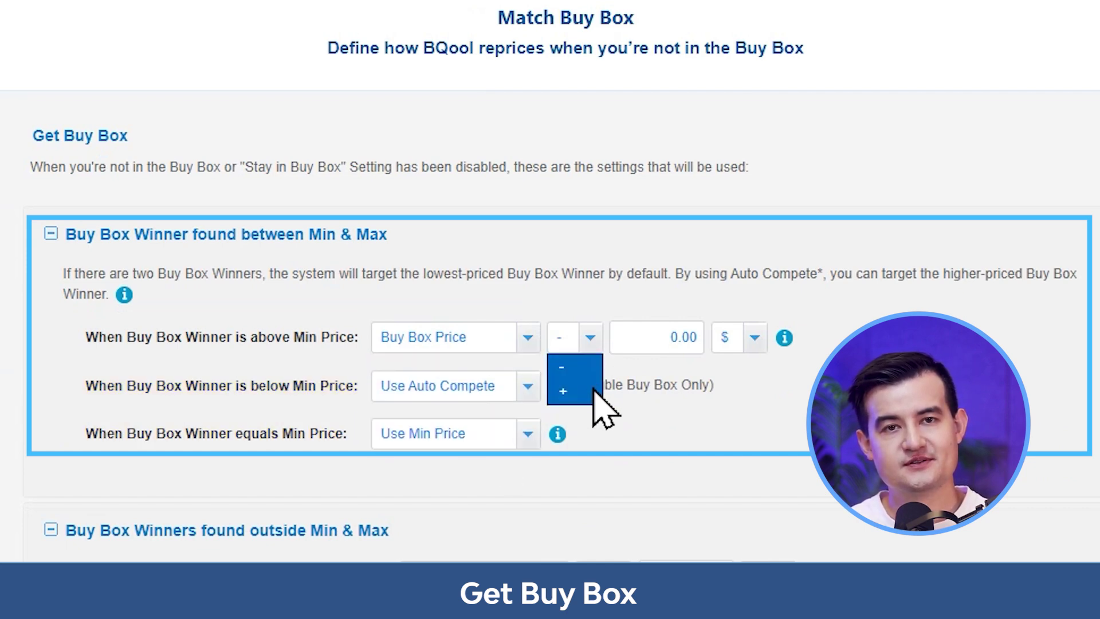
left_click(755, 339)
left_click(527, 385)
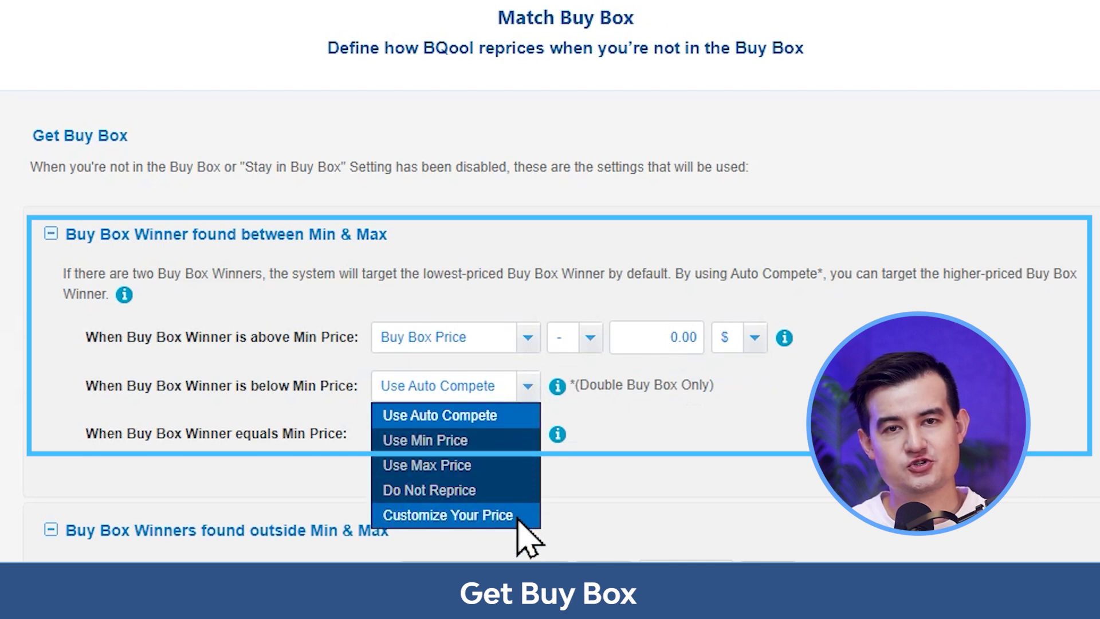
left_click(324, 490)
left_click(527, 434)
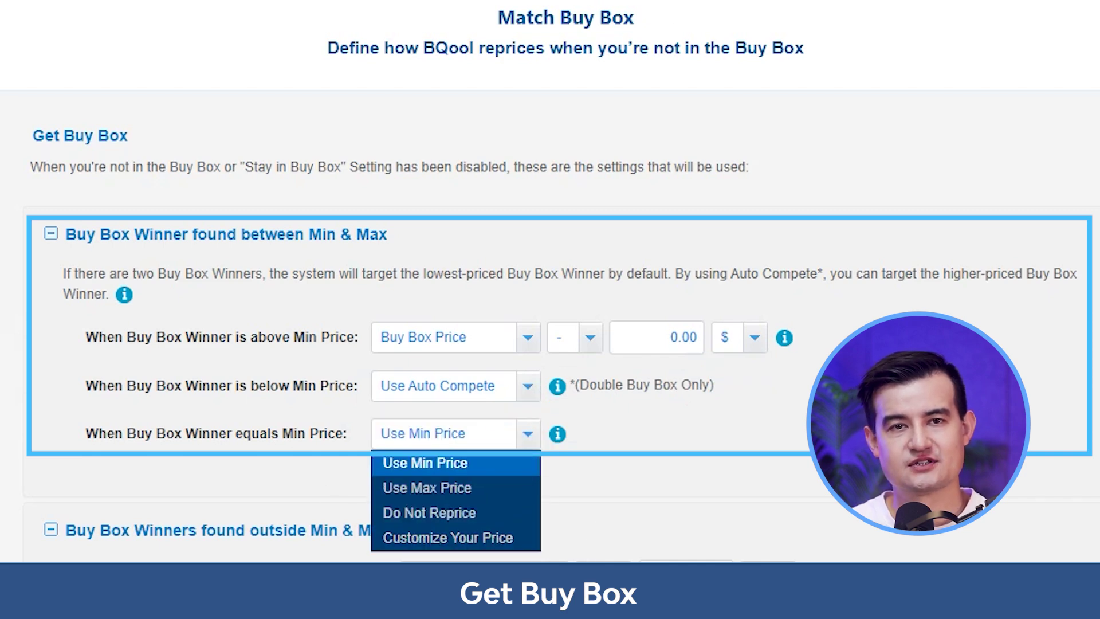
left_click(565, 613)
Review the pricing options for winners outside Min & Max, a suppressed Buy Box and being the only seller
scroll(908, 504, "down", 3)
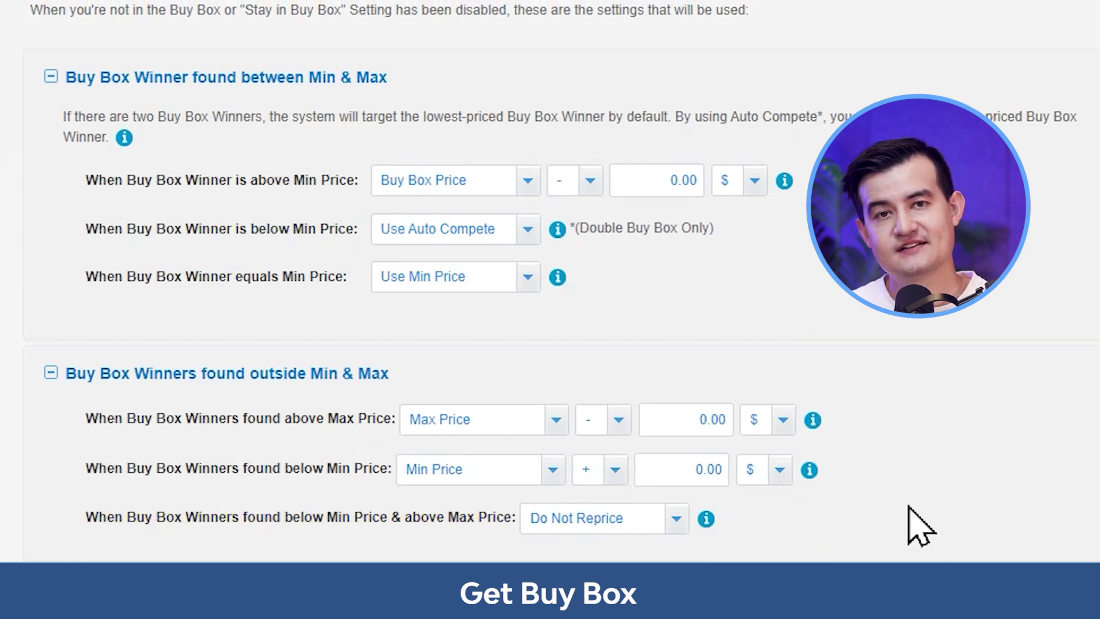
scroll(908, 504, "down", 8)
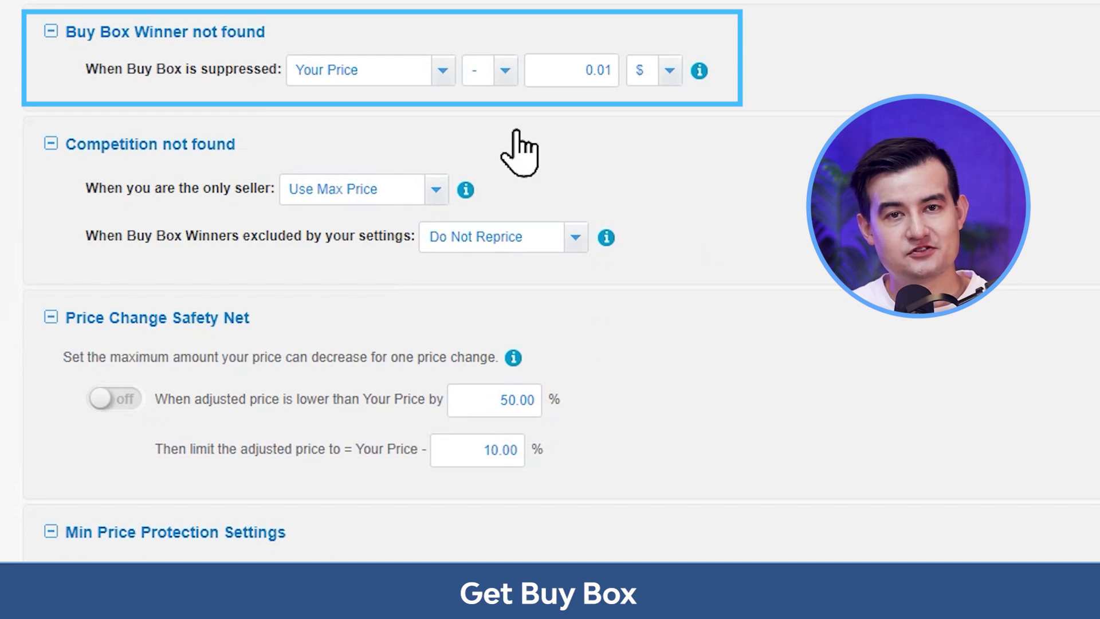
left_click(442, 71)
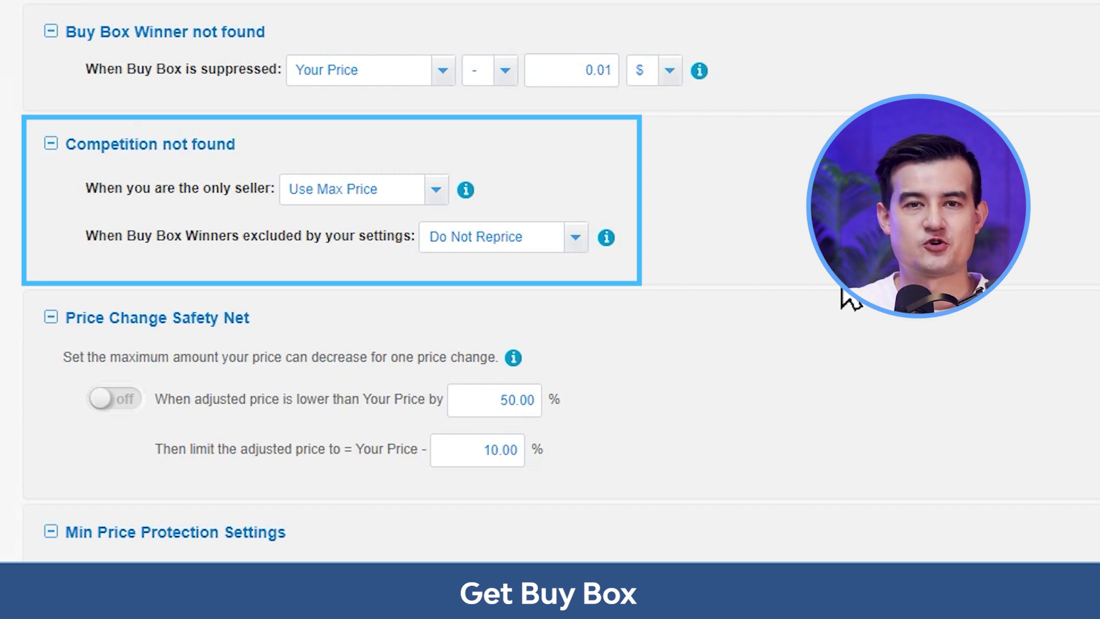
left_click(435, 190)
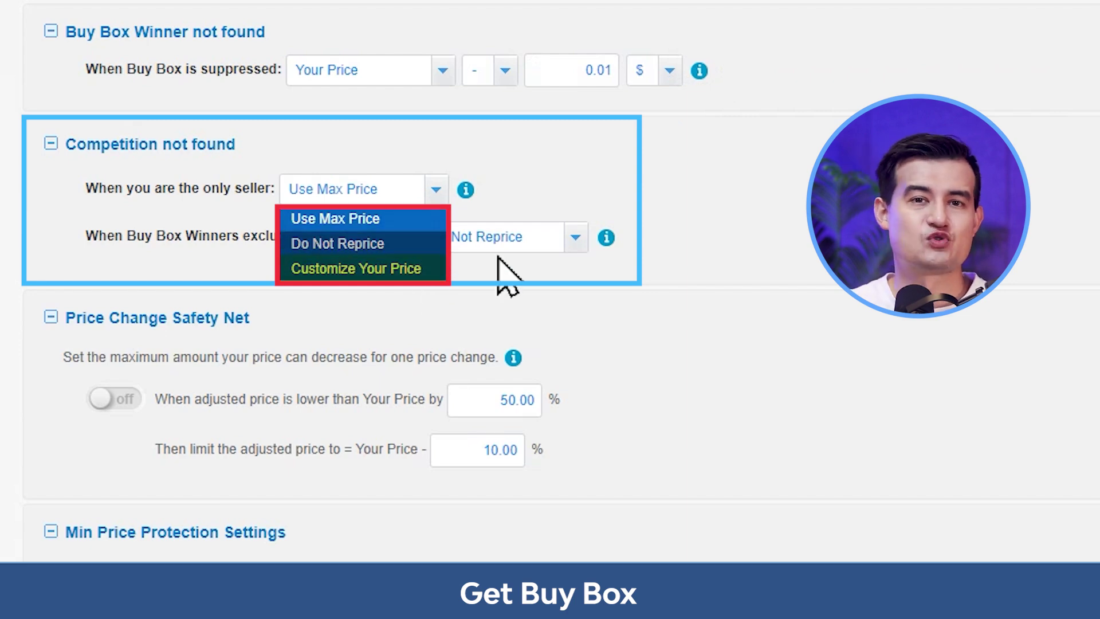
left_click(509, 275)
Turn on the Price Change Safety Net for the rule
scroll(846, 294, "down", 5)
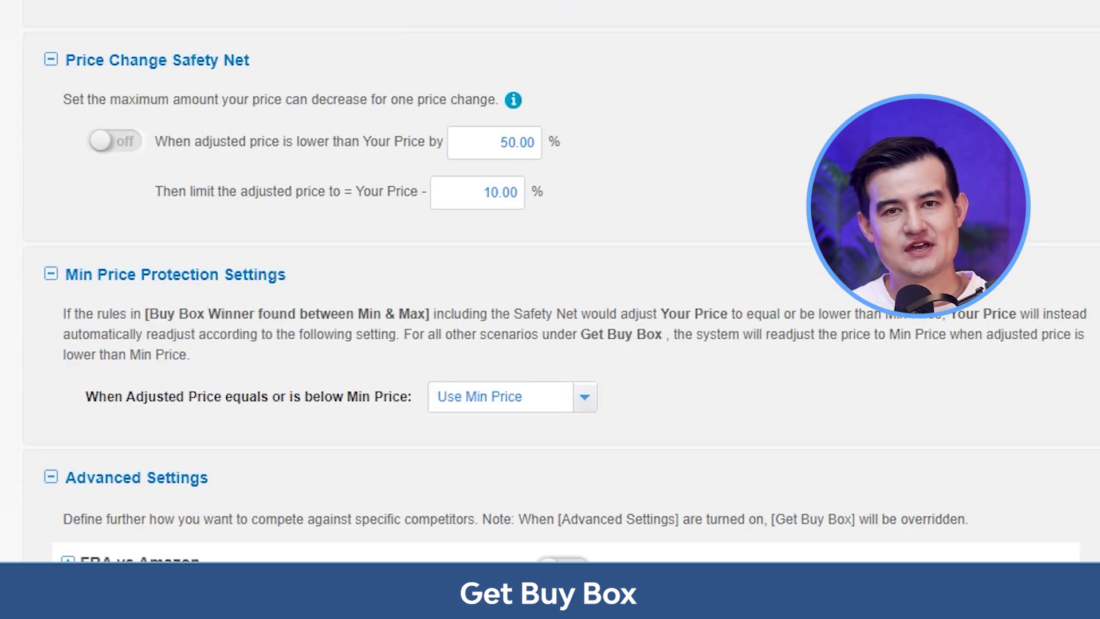
left_click(108, 145)
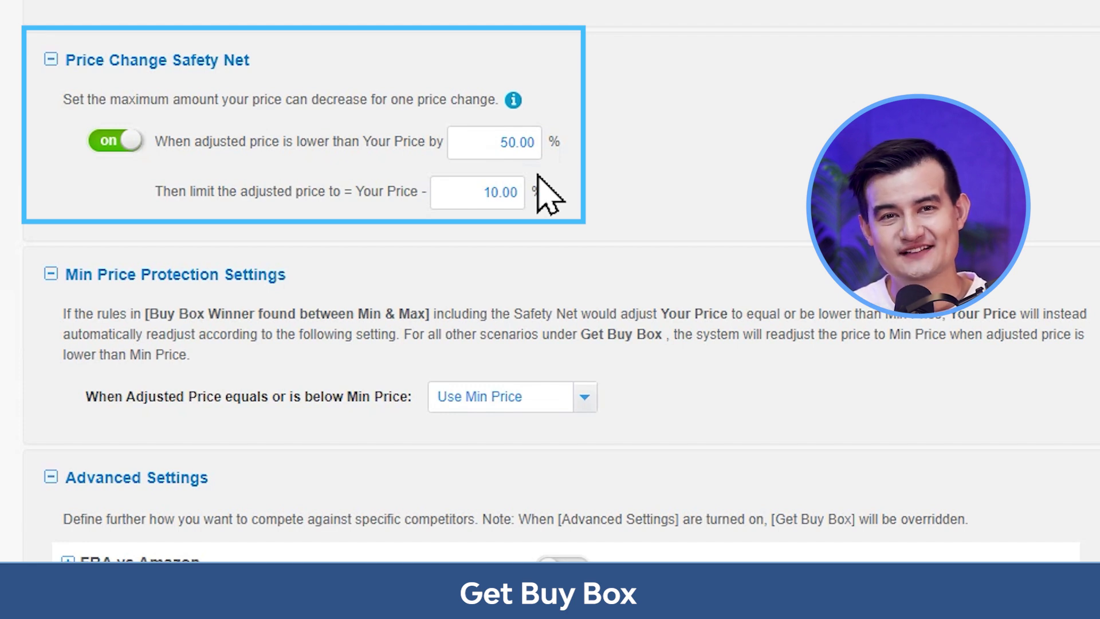
Turn on the FBA vs Amazon advanced setting, set the amount subtracted from the competitor's price to 10 and change its unit
scroll(533, 206, "down", 3)
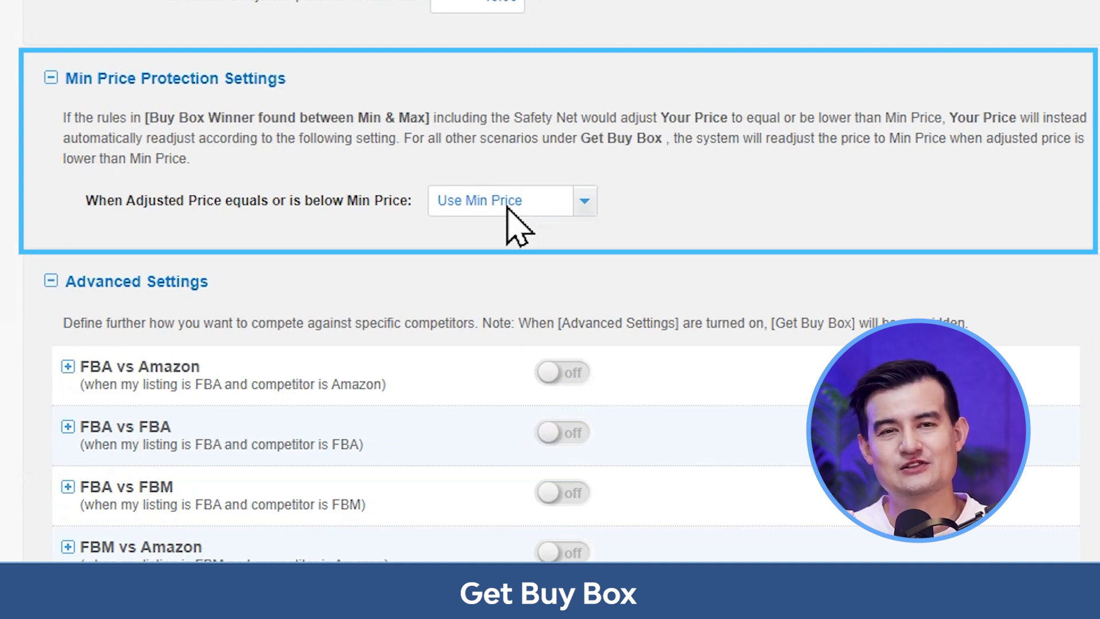
scroll(668, 253, "down", 4)
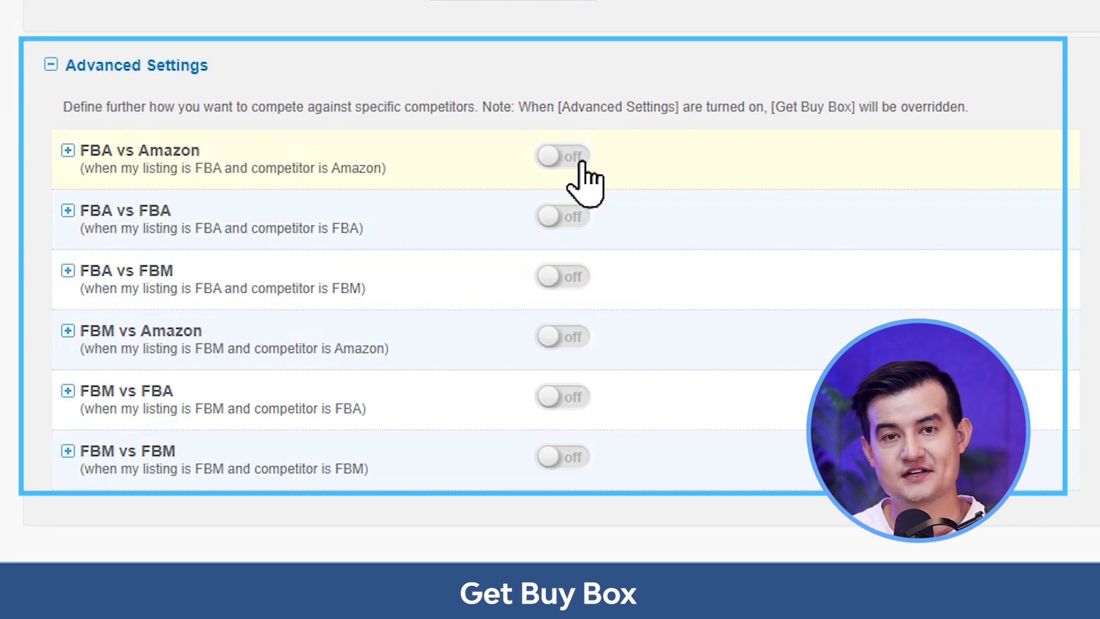
left_click(555, 160)
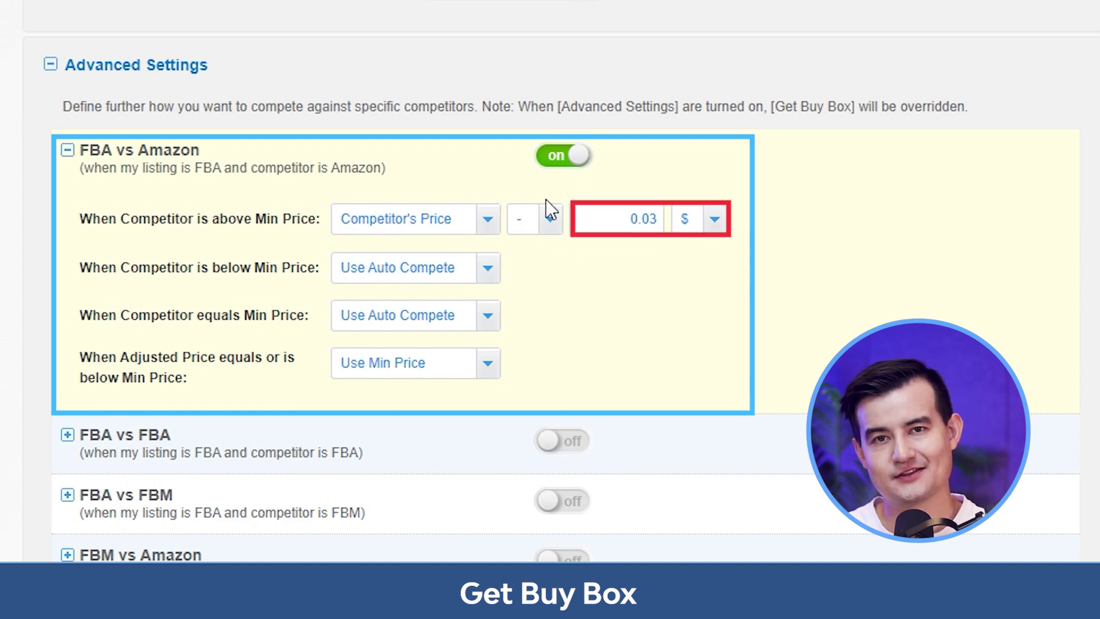
left_click_drag(624, 218, 683, 221)
type("10")
left_click(714, 219)
left_click(715, 274)
Turn on the FBA vs FBA and FBA vs FBM advanced settings
scroll(787, 170, "down", 4)
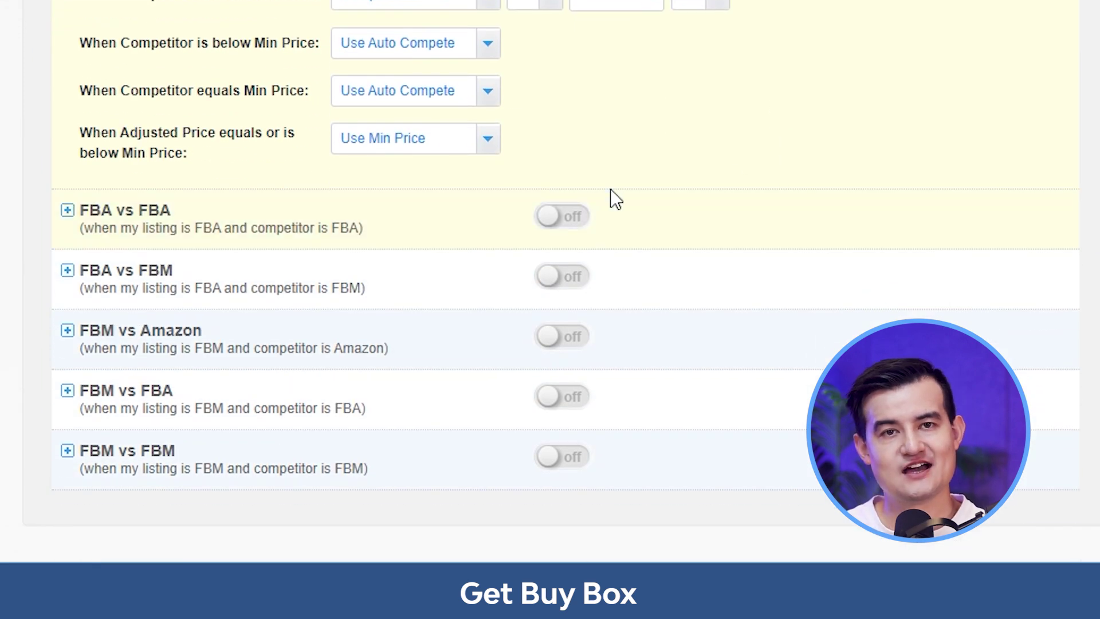
left_click(554, 221)
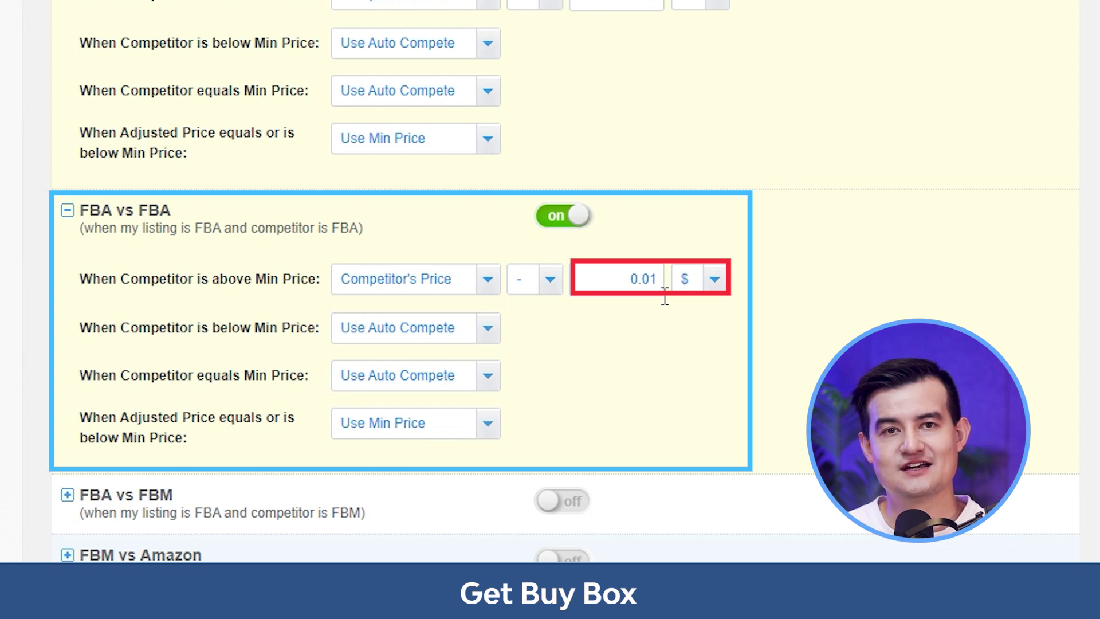
left_click(560, 61)
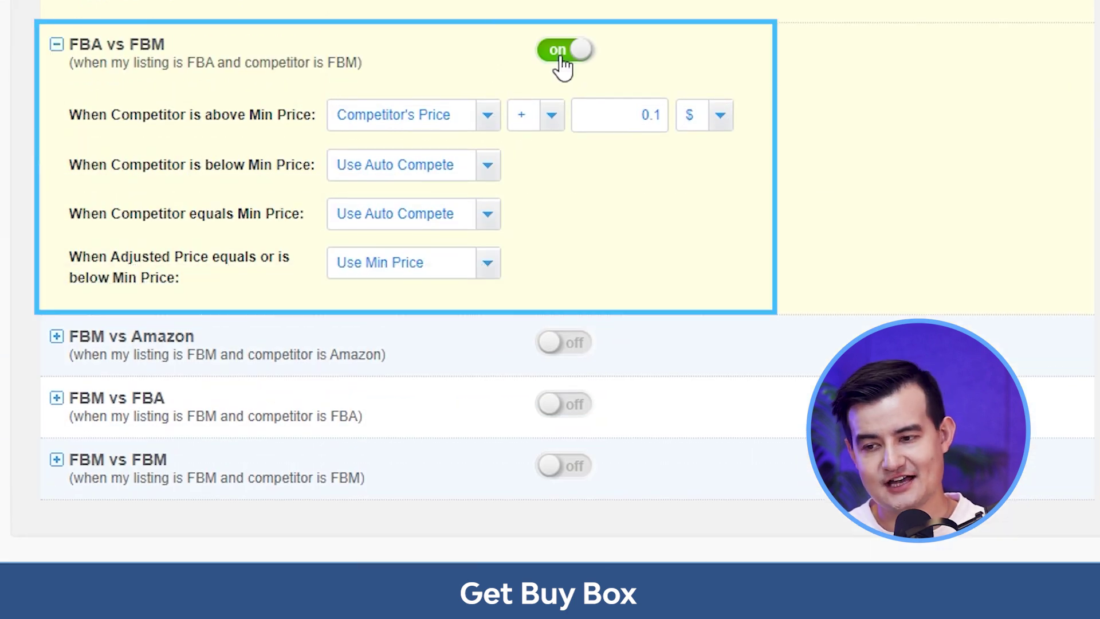
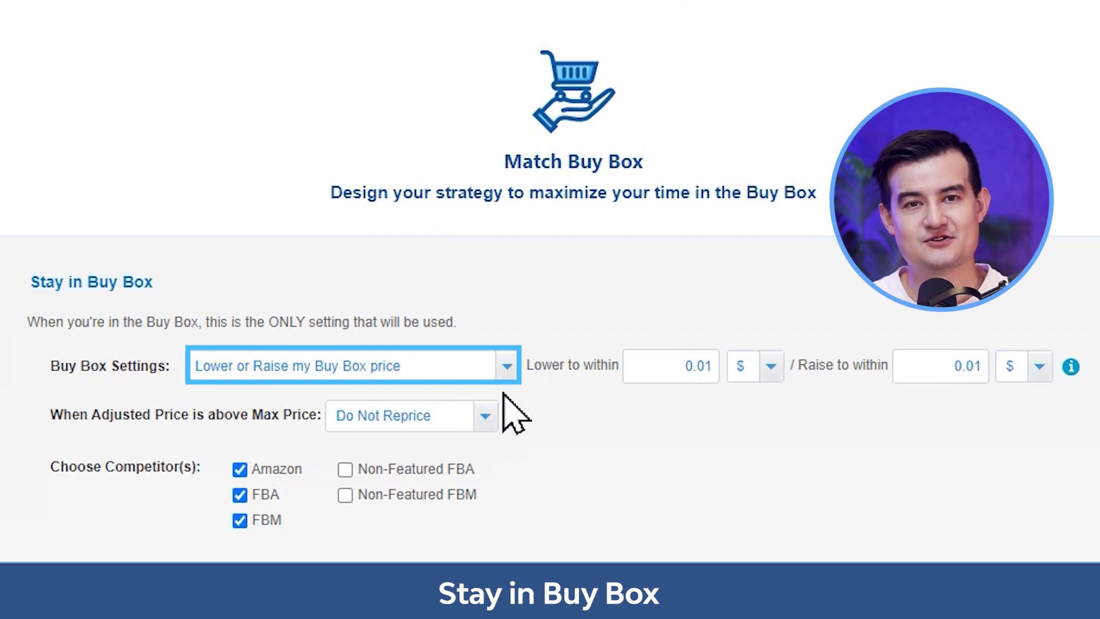
Try "Raise my Buy Box price to maximize profit" in the Buy Box Settings, and finally select "Lower my Buy Box price to stay competitive"
left_click(507, 368)
left_click(503, 421)
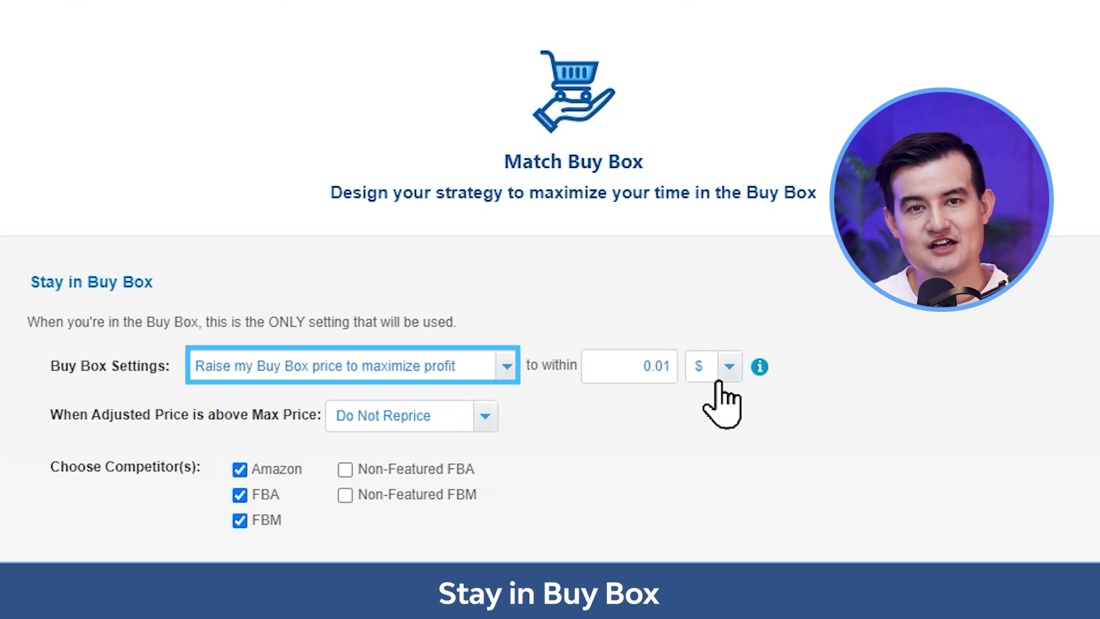
left_click(507, 366)
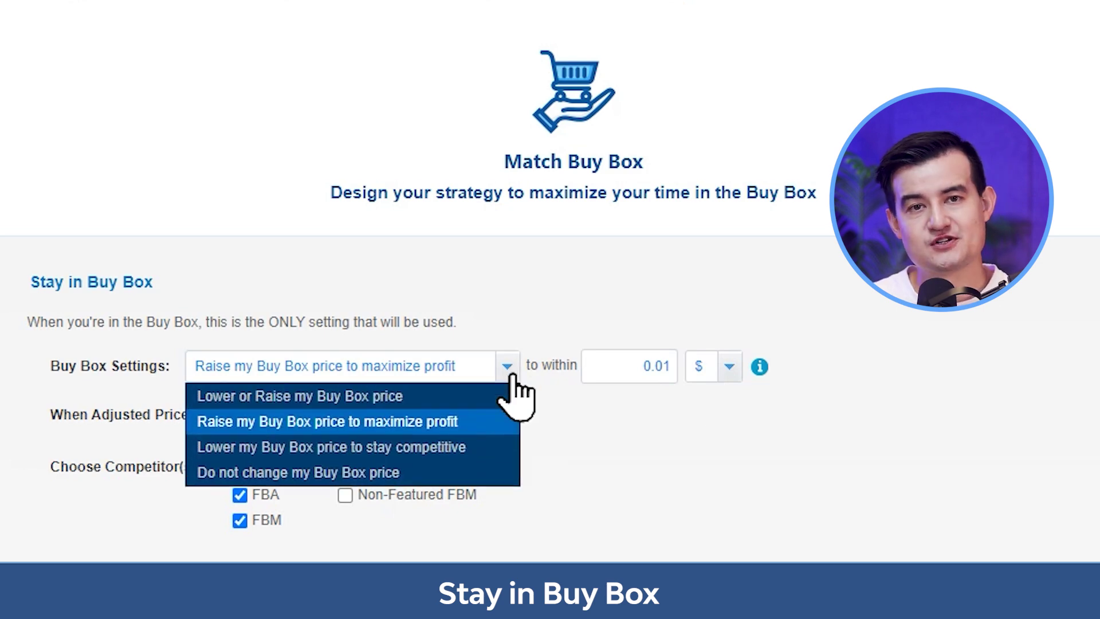
left_click(504, 445)
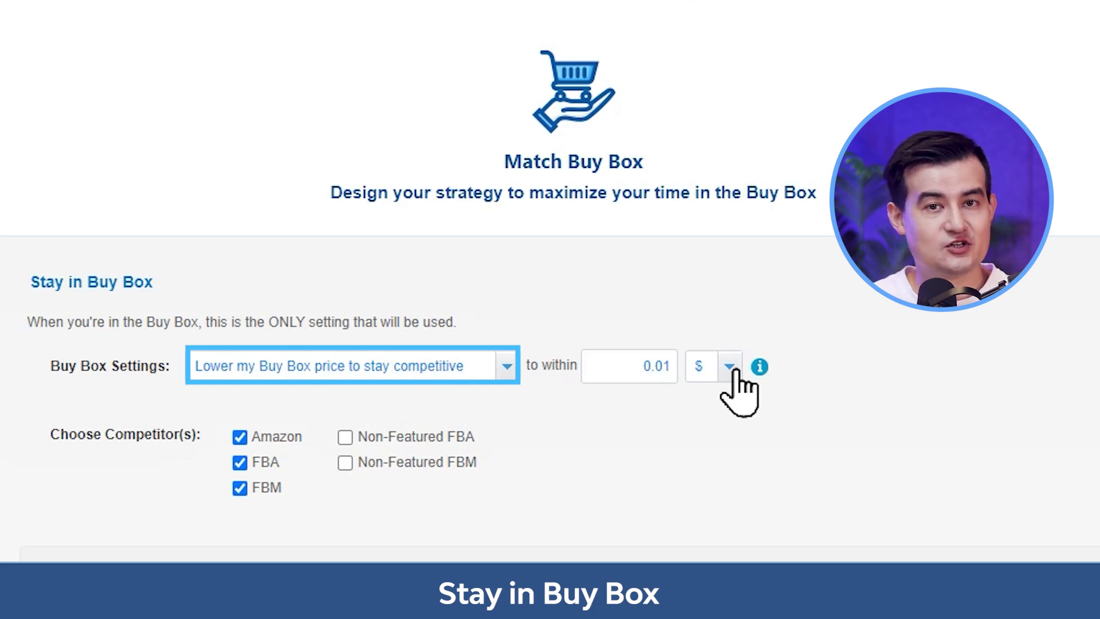
Set the Buy Box Settings to "Do not change my Buy Box price" and turn on the Price Change Safety Net
left_click(507, 367)
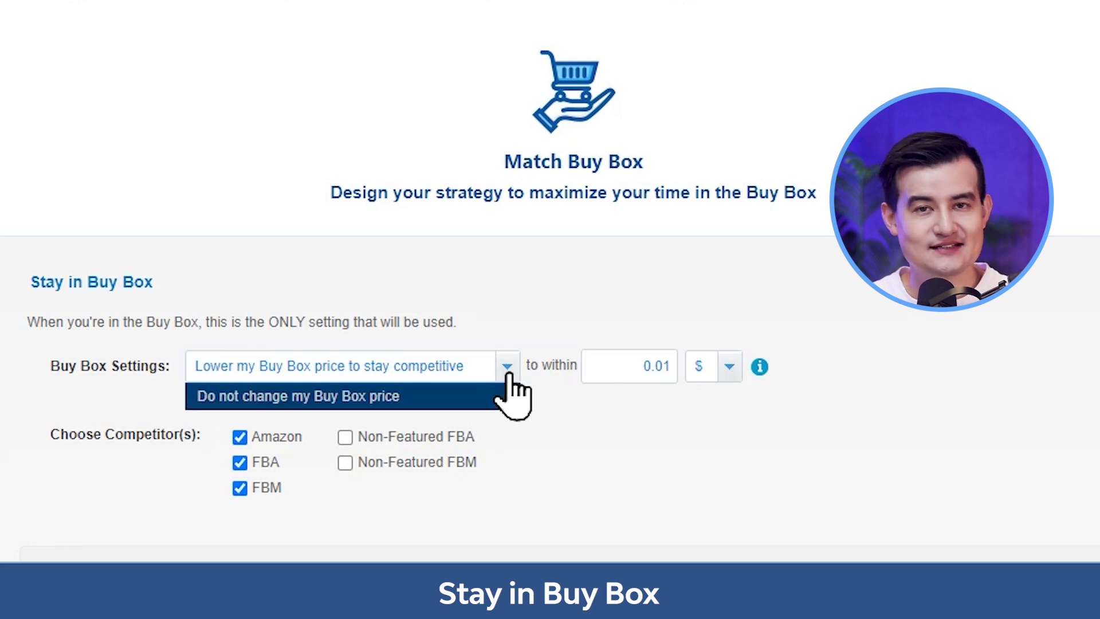
left_click(498, 471)
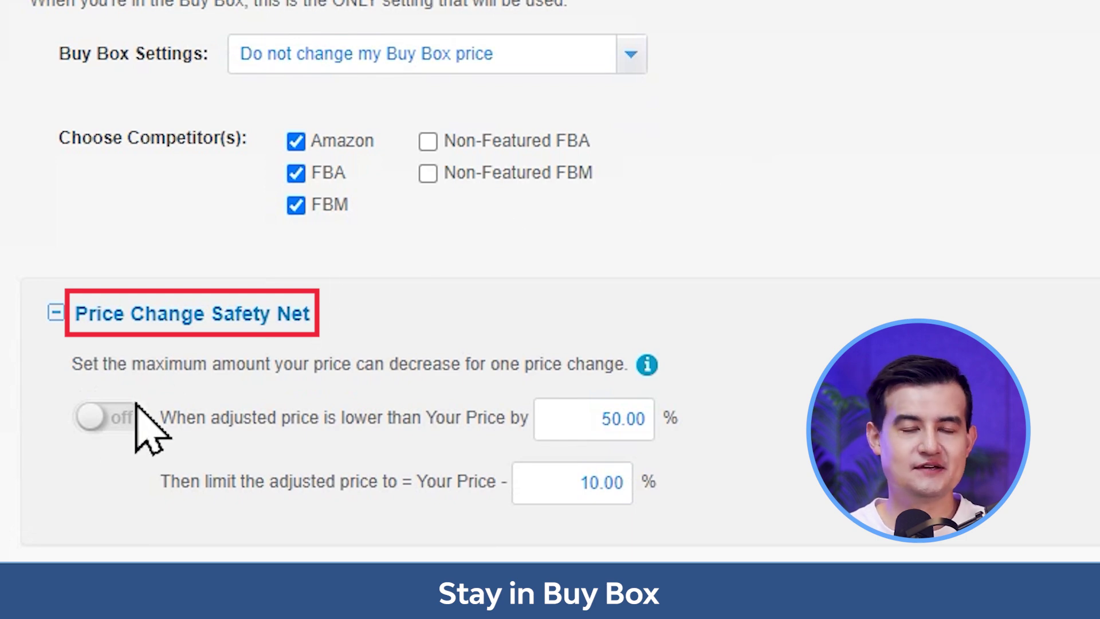
left_click(99, 427)
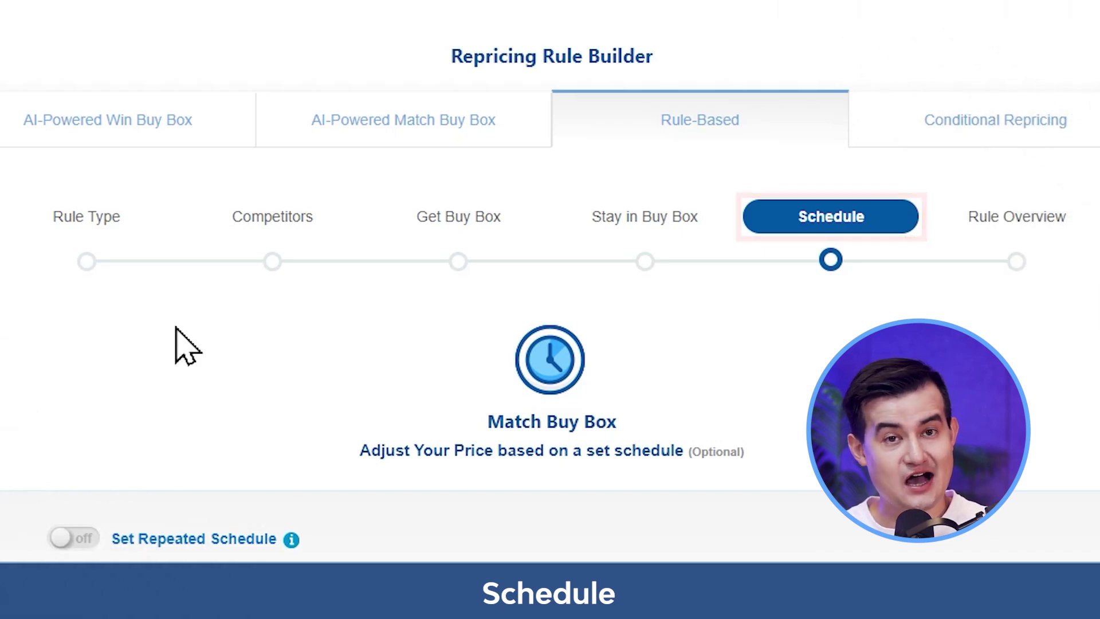
Turn on the repeated schedule and review its pause time, country, time zone, price reset and enable time options
scroll(184, 343, "down", 5)
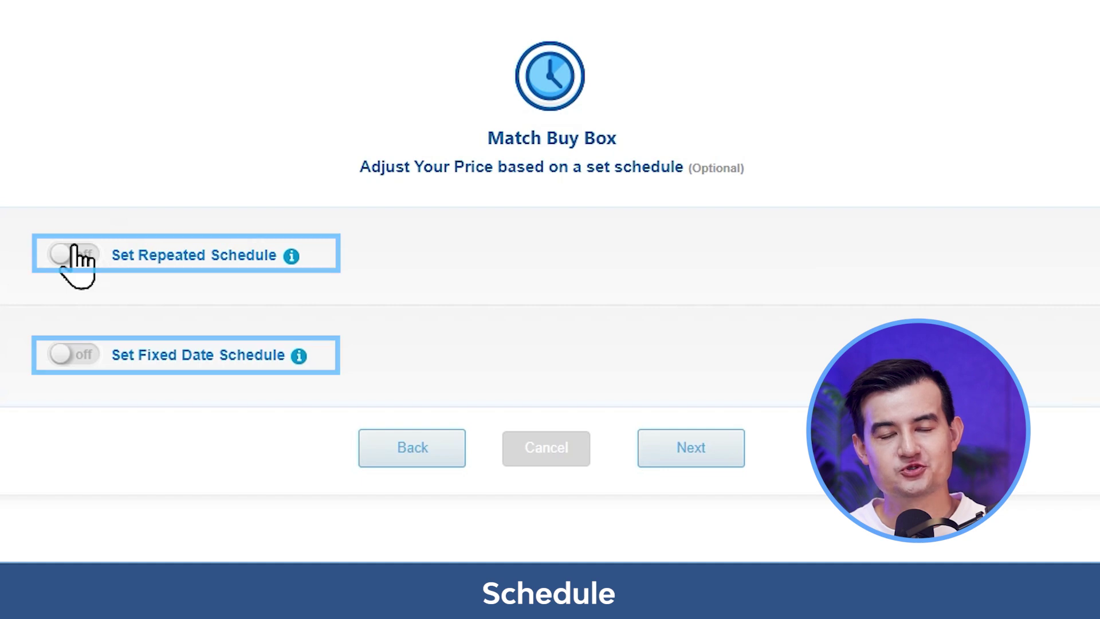
left_click(73, 253)
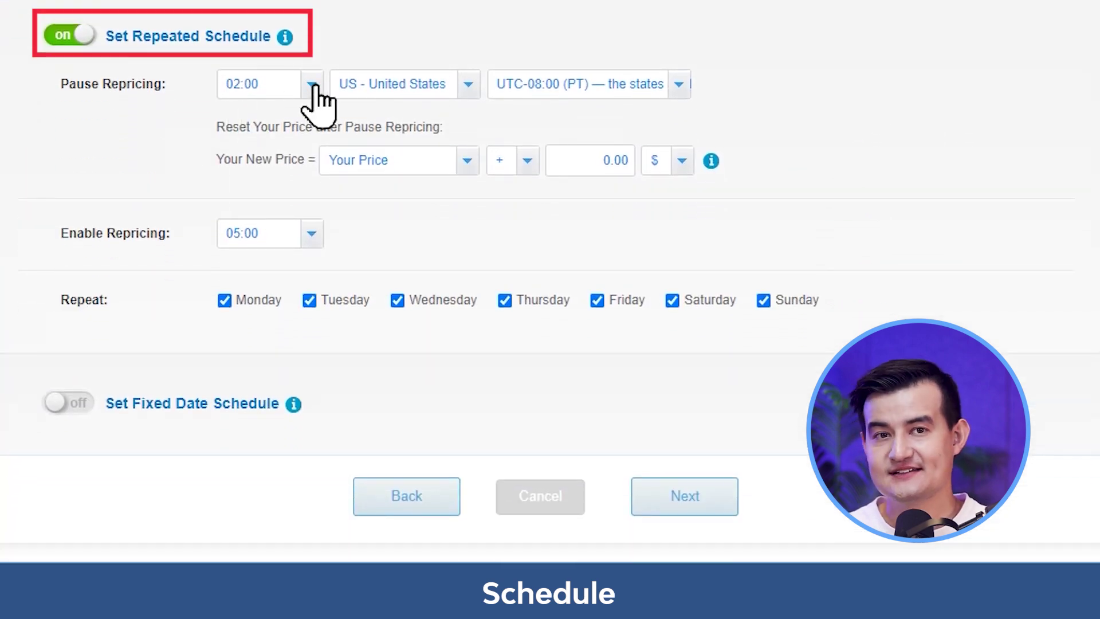
left_click(311, 85)
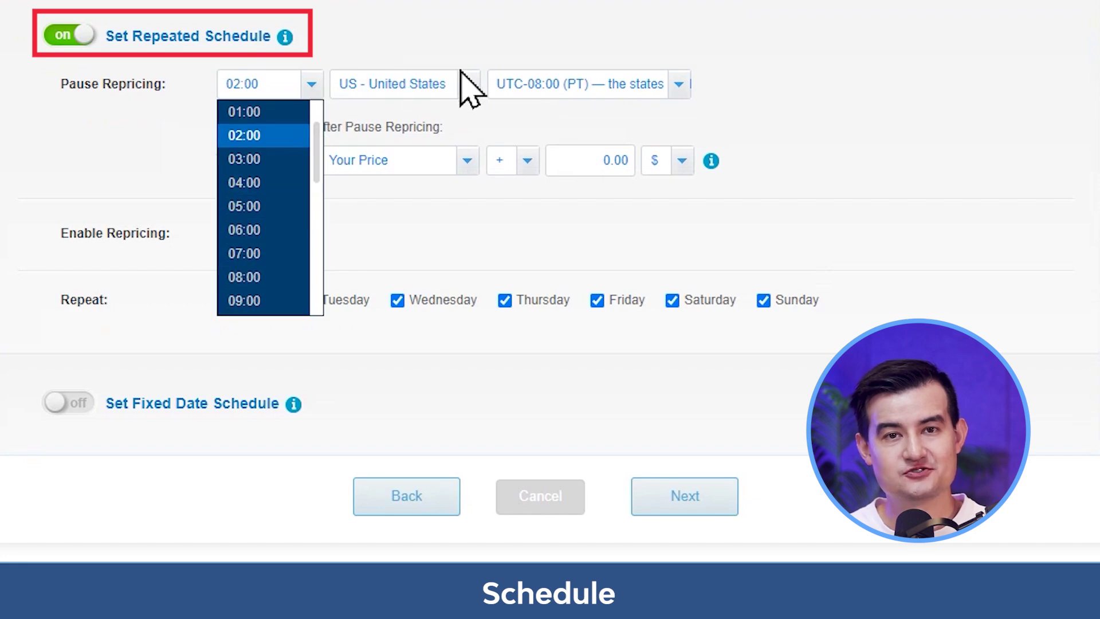
left_click(467, 92)
left_click(683, 94)
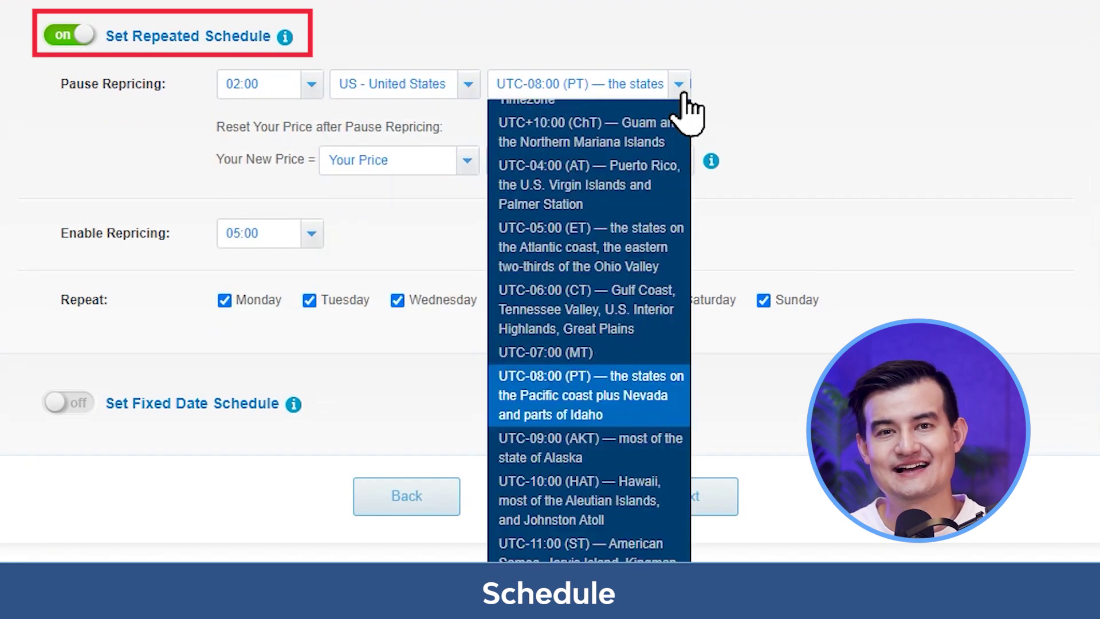
left_click(468, 165)
left_click(469, 165)
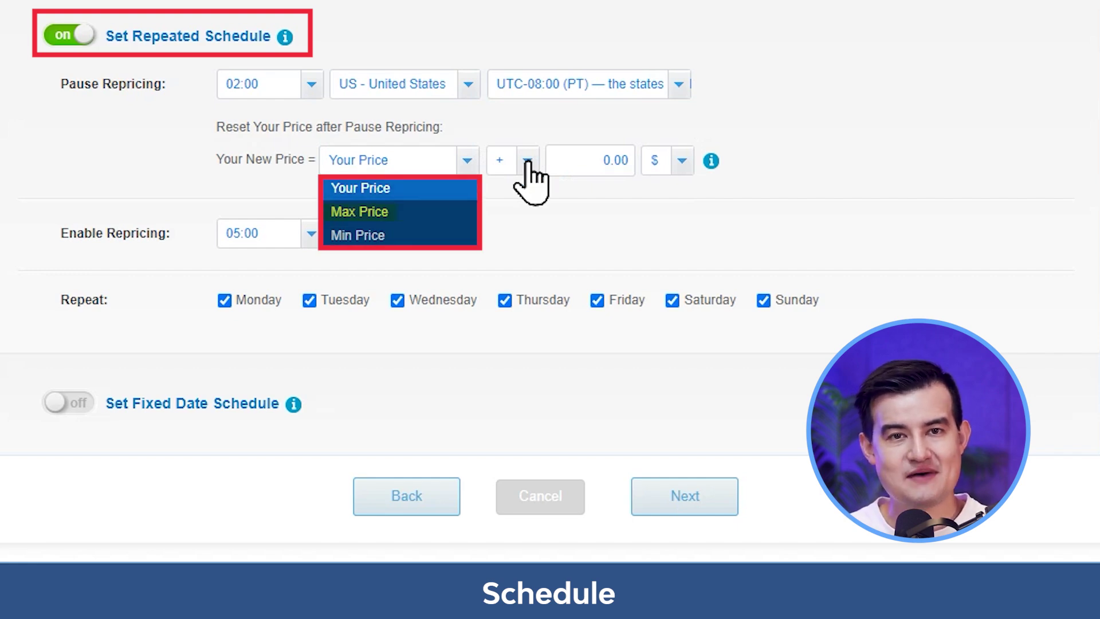
left_click(314, 235)
left_click(314, 235)
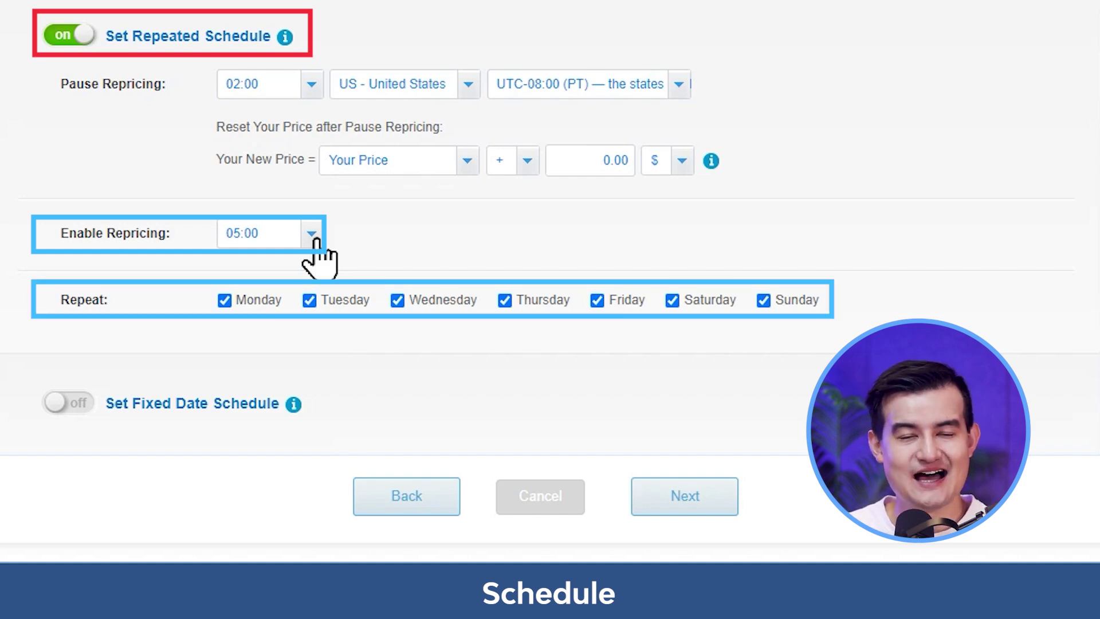
Try the fixed date schedule and open the calendar for its Pause Repricing date
left_click(68, 403)
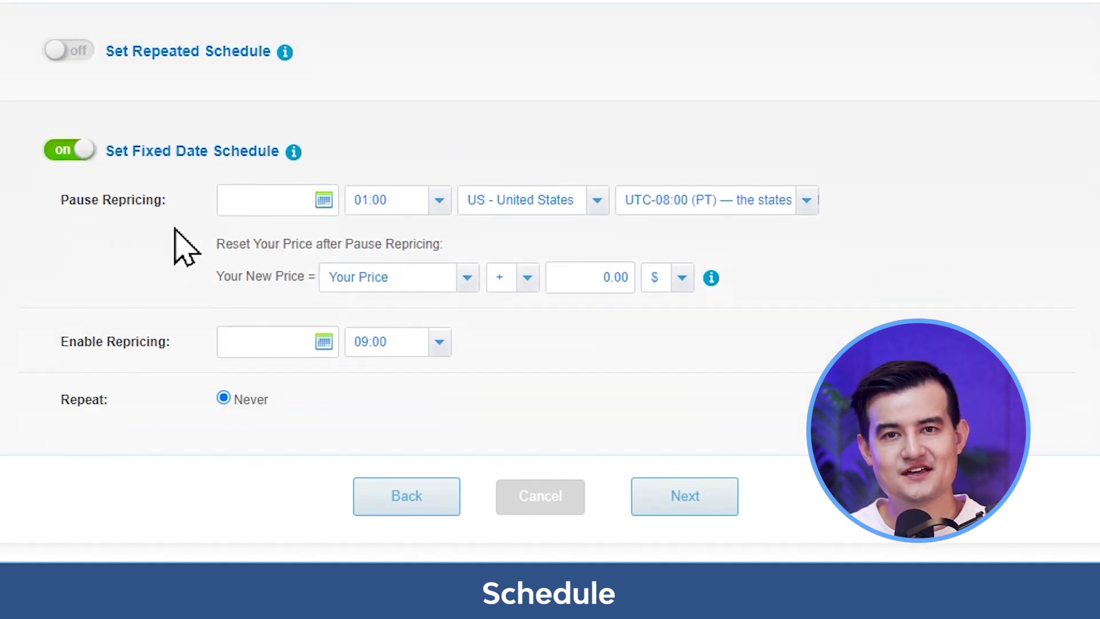
left_click(324, 200)
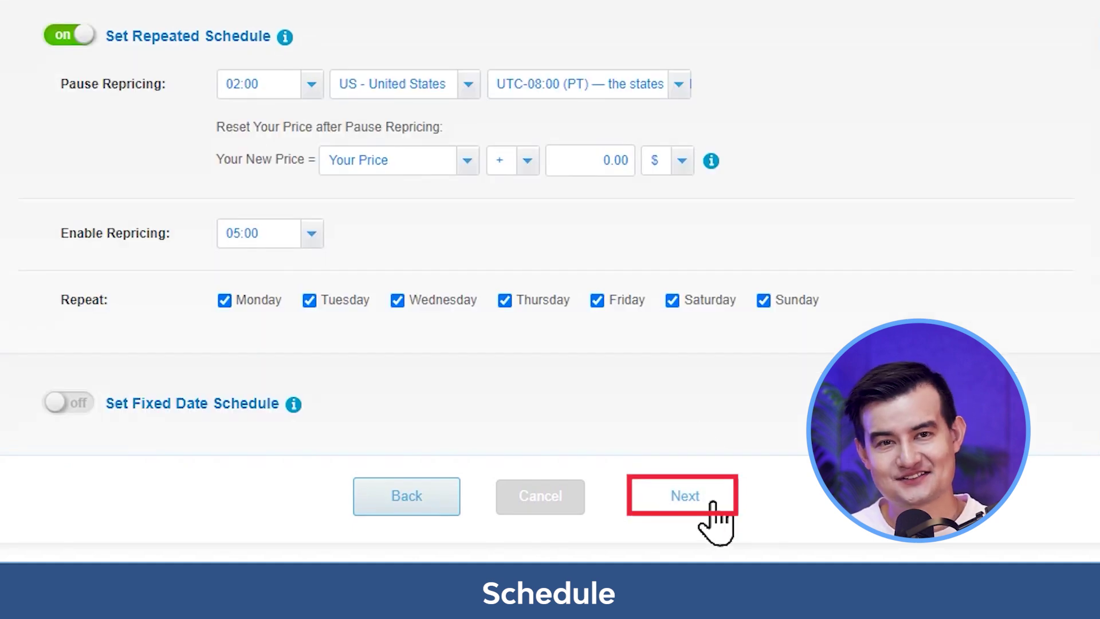
Continue from the schedule to the Rule Overview, review the rule's sections, and save and finish the rule
left_click(713, 504)
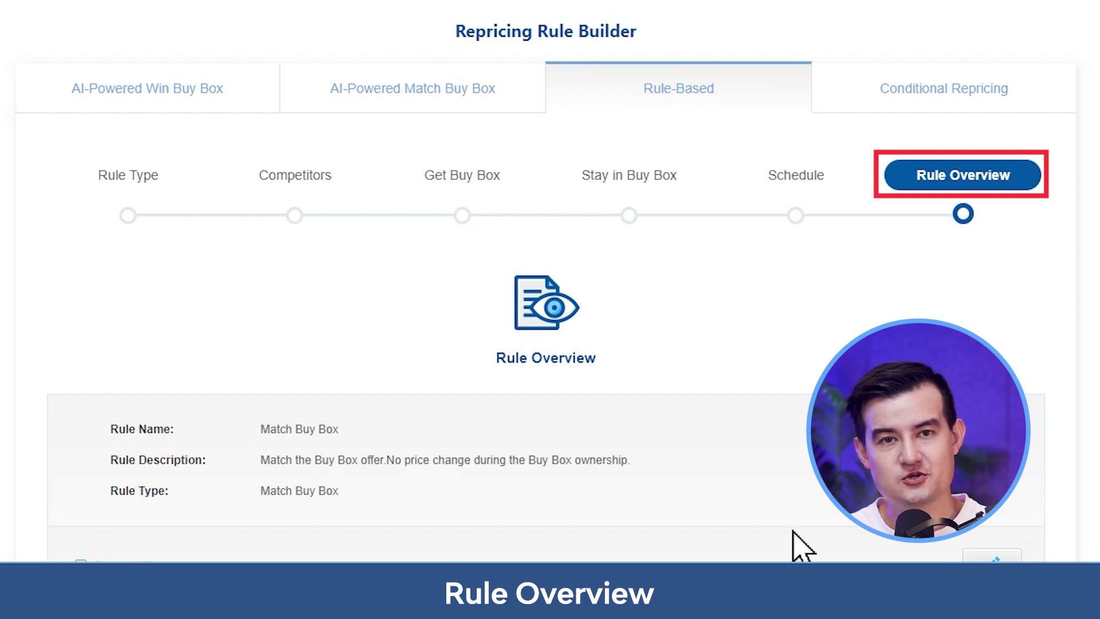
scroll(798, 545, "down", 7)
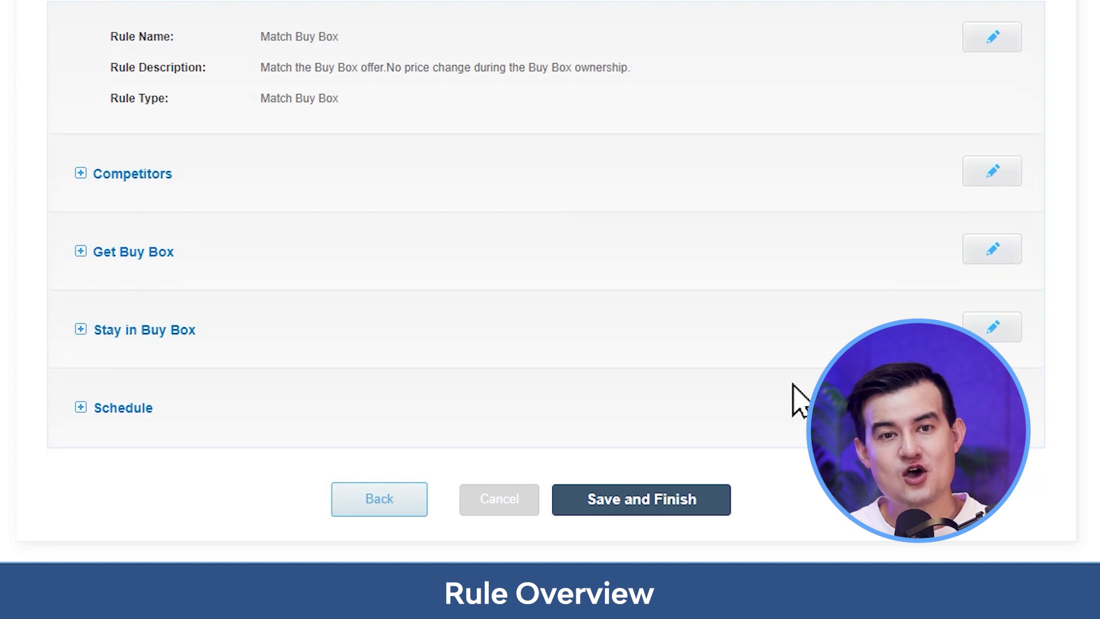
left_click(709, 507)
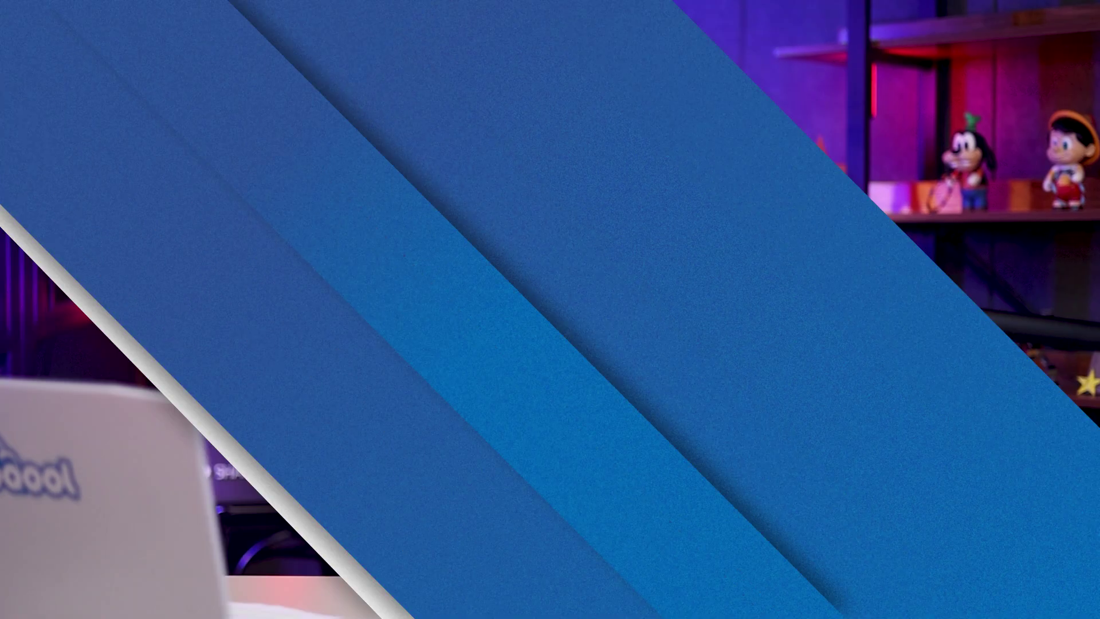